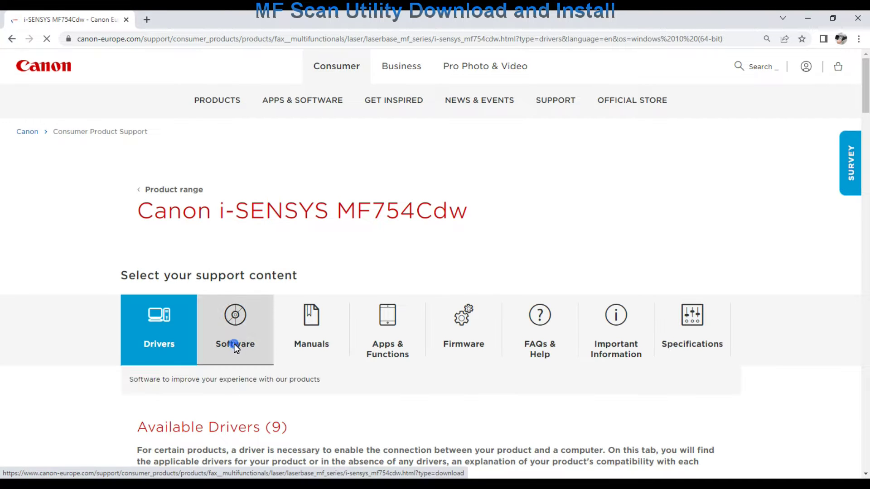
# - Show the software downloads on Canon's i-SENSYS MF754Cdw support page
pyautogui.click(235, 344)
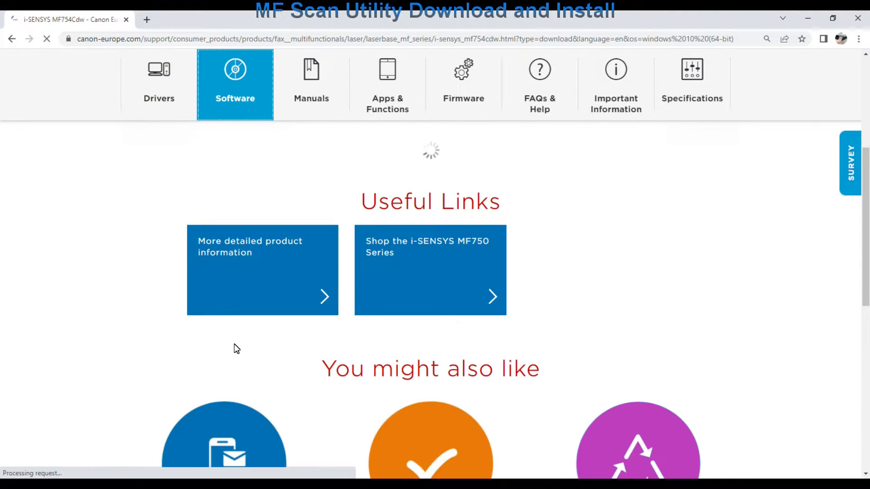
# - Find MF Scan Utility Ver.1.20.0.4 in the software list and download its installer
pyautogui.scroll(-5, 310, 339)
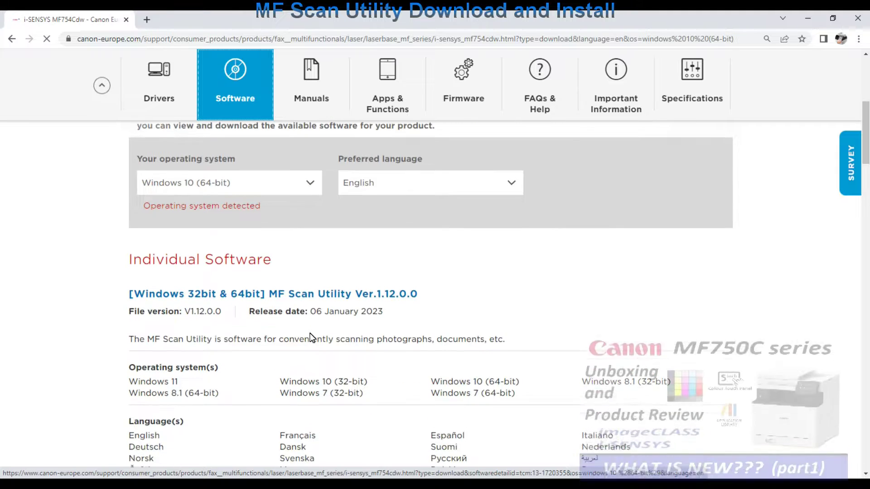
pyautogui.scroll(-4, 311, 339)
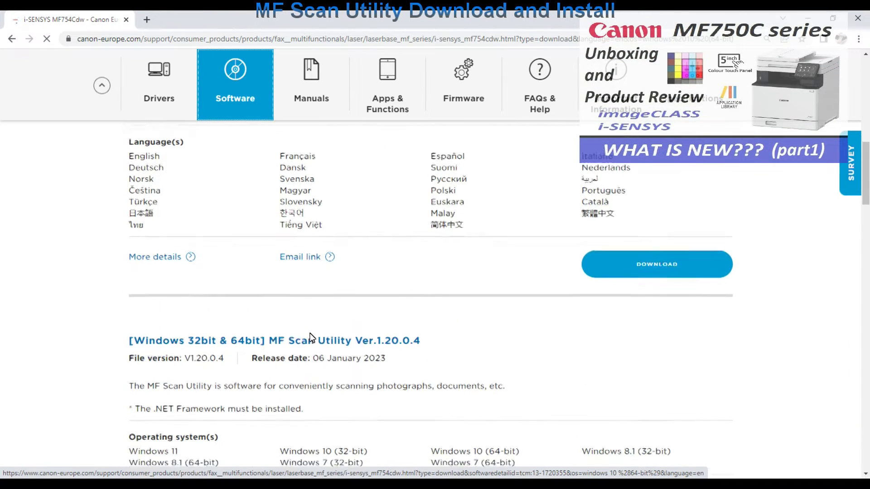
pyautogui.click(306, 297)
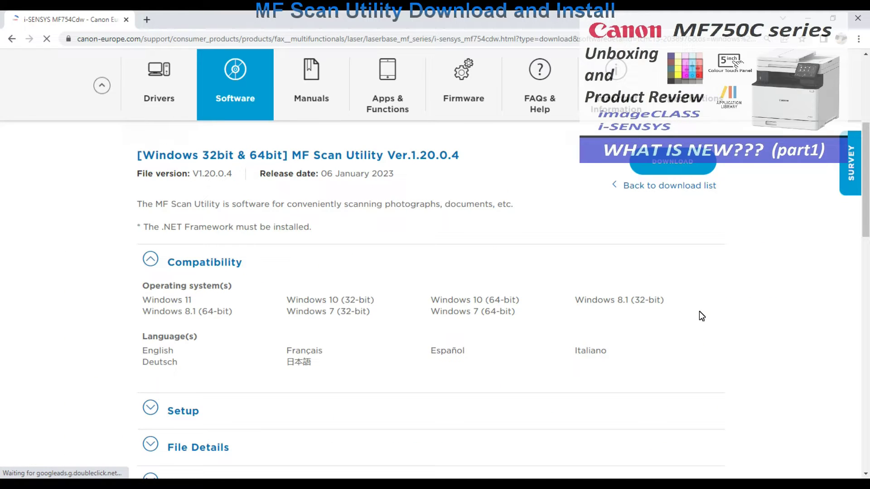
pyautogui.click(681, 167)
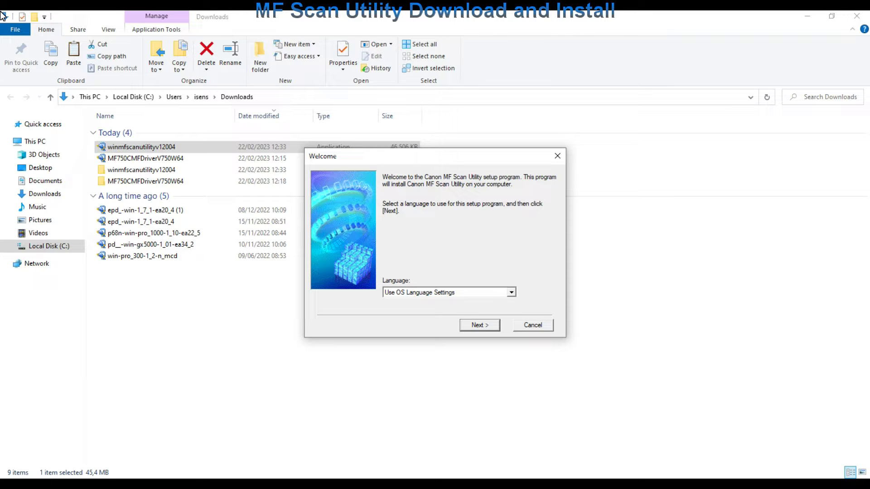
# - Run through MF Scan Utility setup, accepting the licence agreement, and finish the installation
pyautogui.press('Return')
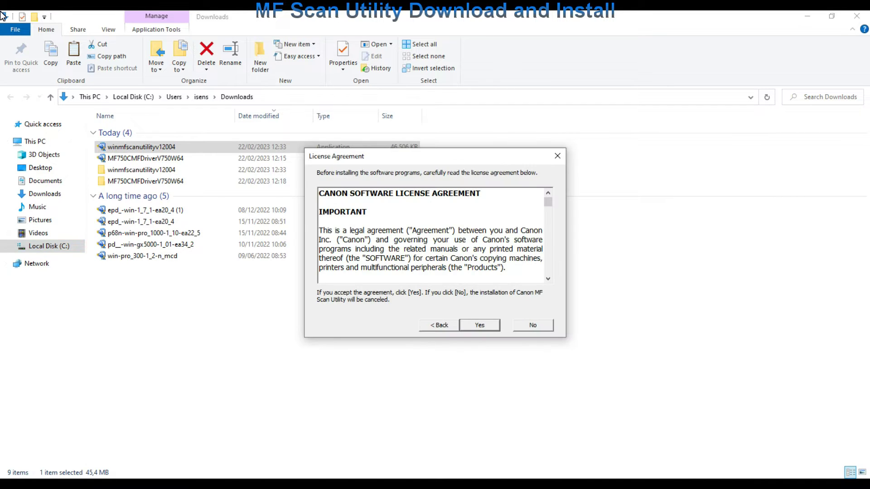
pyautogui.press('Return')
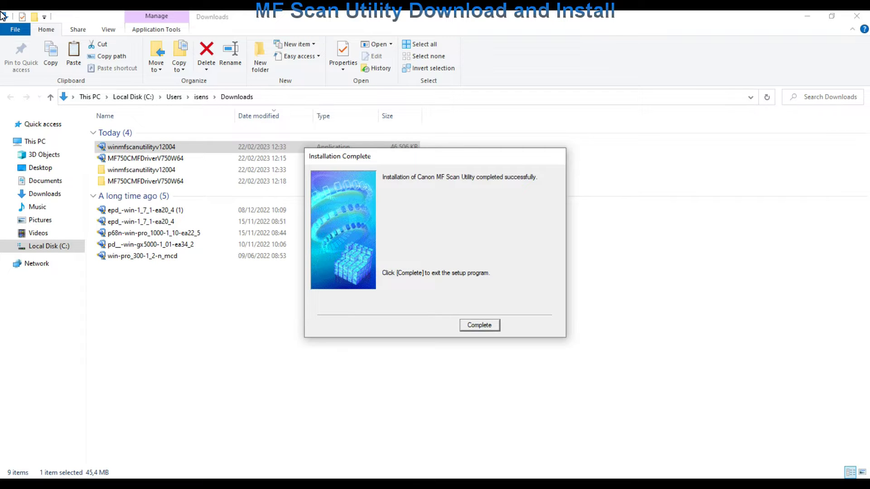
pyautogui.press('Return')
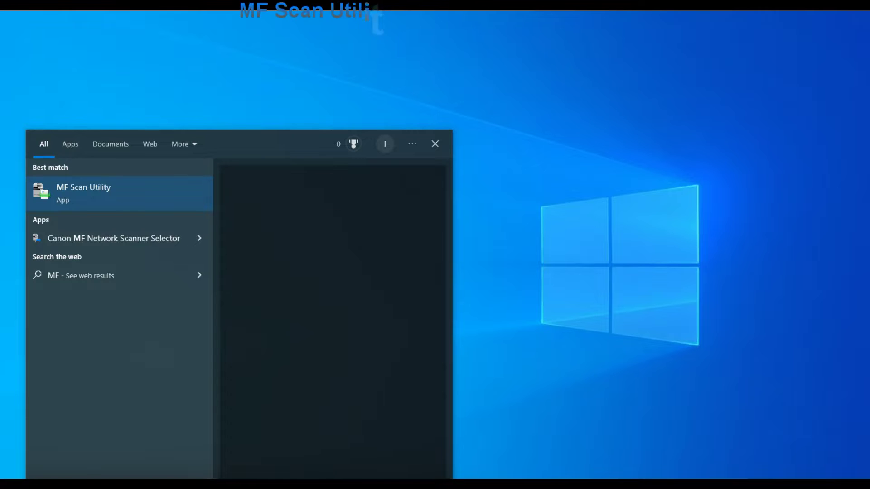
# - Launch MF Scan Utility from a Start search for 'MF sc' and keep MF750C as scanner
pyautogui.write('scan')
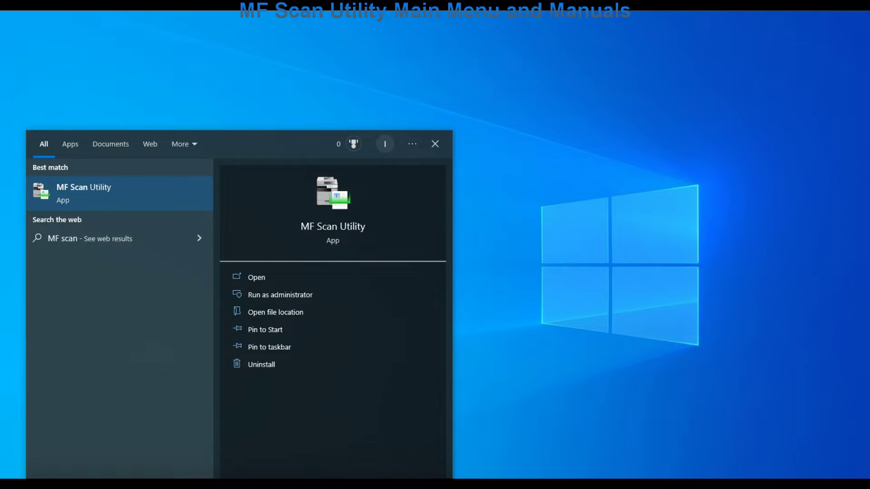
pyautogui.press('Return')
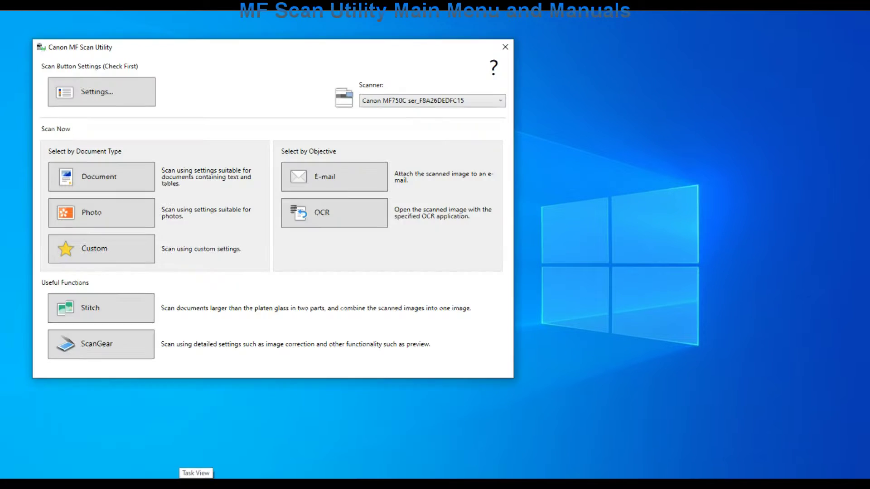
pyautogui.click(433, 102)
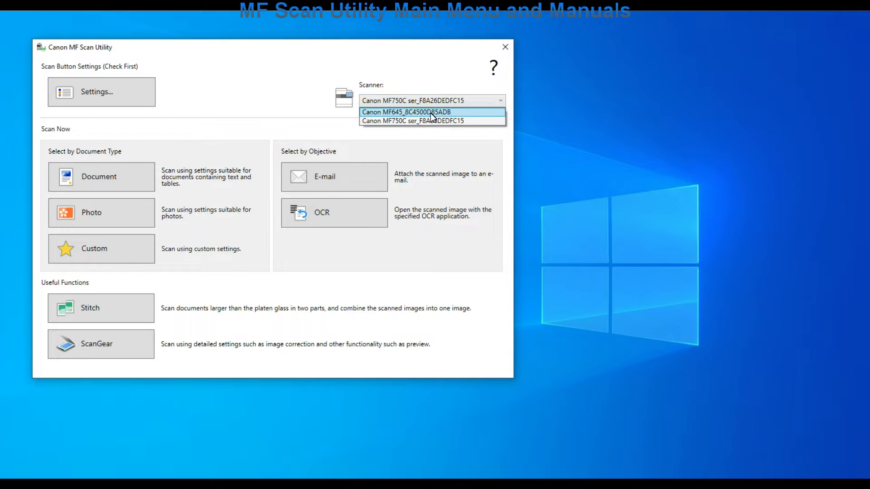
pyautogui.click(430, 122)
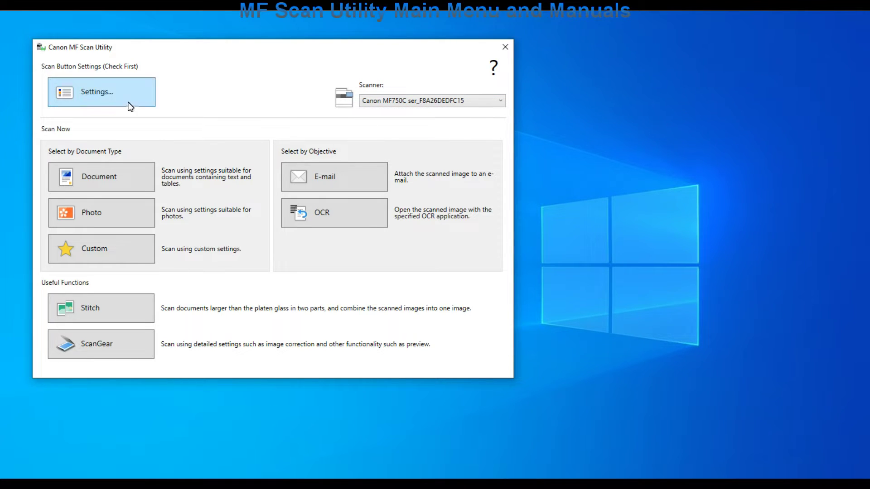
pyautogui.click(96, 93)
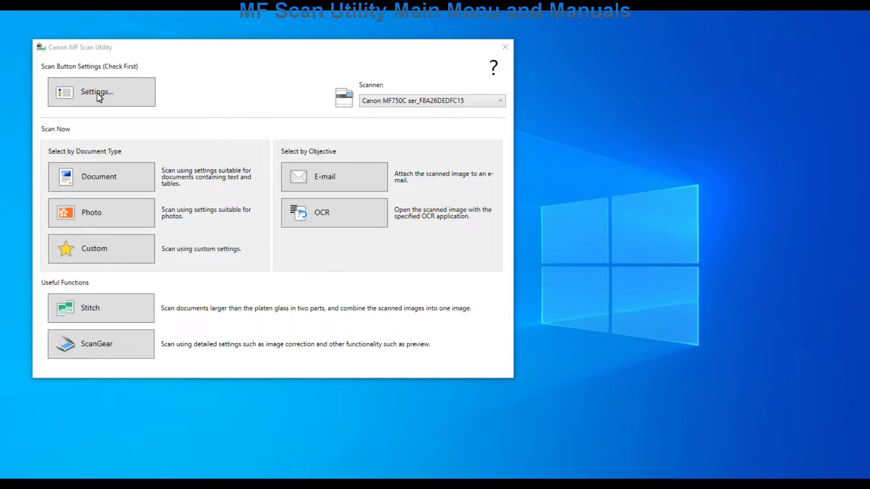
# - Review Photo, Custom, Stitch, ScanGear, OCR and E-mail settings, back to Document Scan, then view help
pyautogui.moveTo(278, 93); pyautogui.dragTo(458, 80)
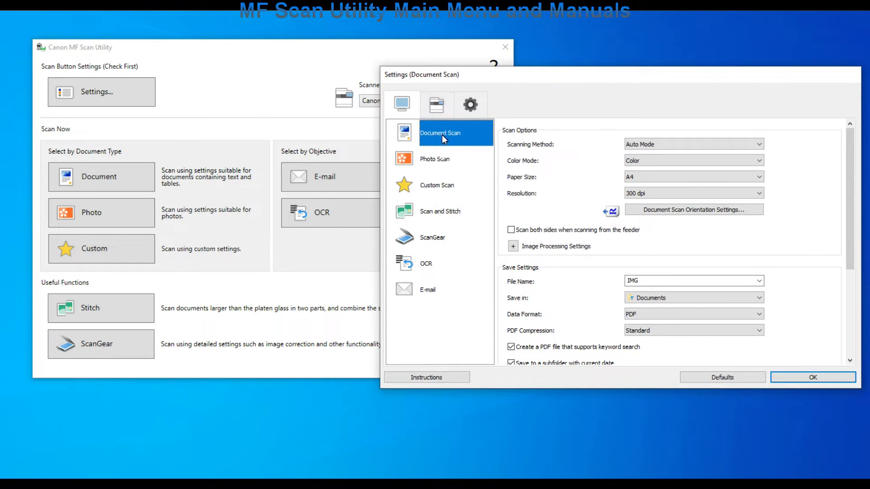
pyautogui.click(433, 161)
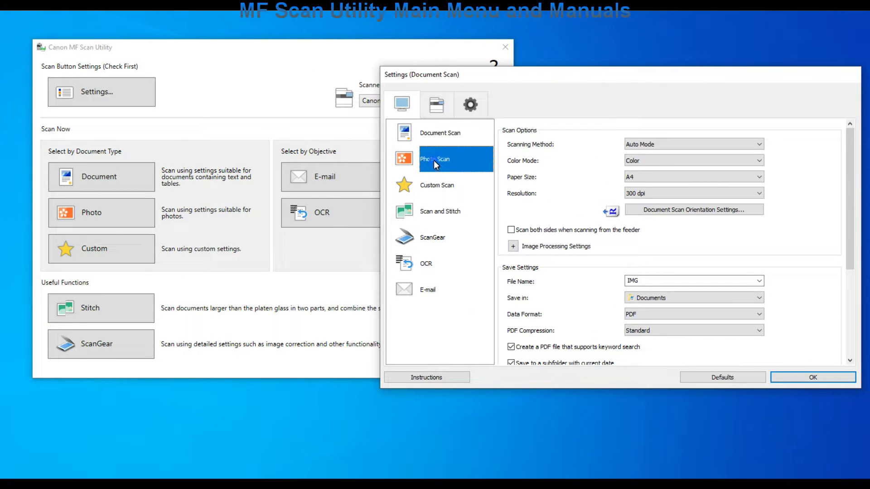
pyautogui.click(434, 189)
pyautogui.click(433, 213)
pyautogui.click(431, 233)
pyautogui.click(429, 265)
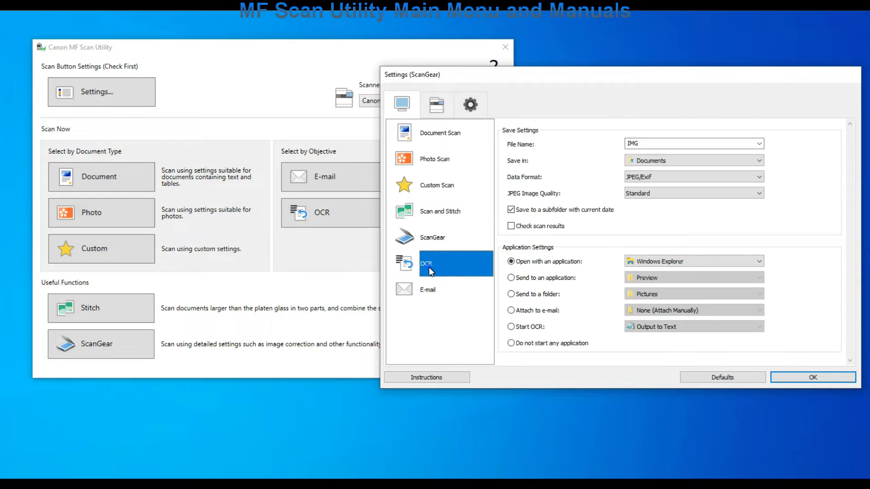
pyautogui.click(425, 290)
pyautogui.click(433, 133)
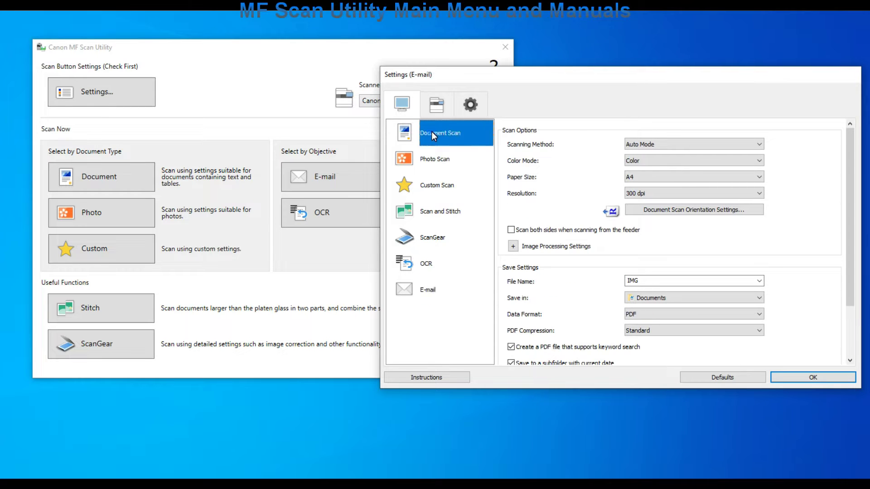
pyautogui.click(425, 380)
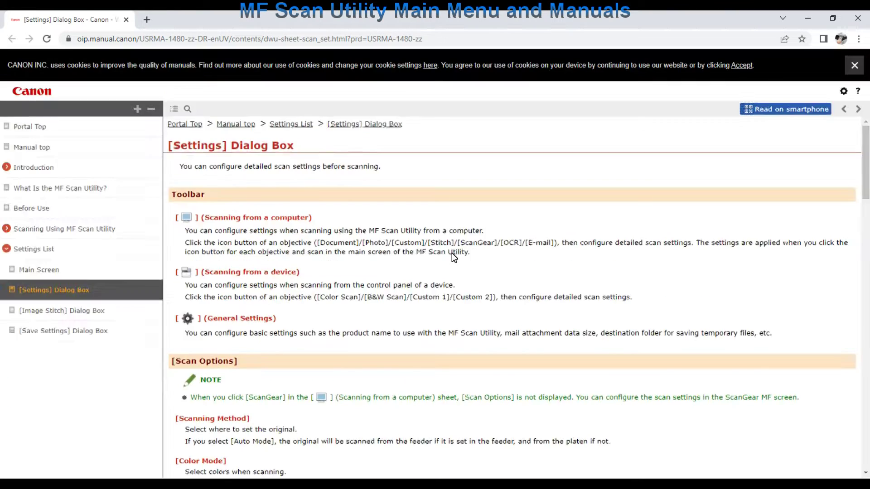
# - Read the manual's Main Screen page, then return to the [Settings] Dialog Box page
pyautogui.click(33, 270)
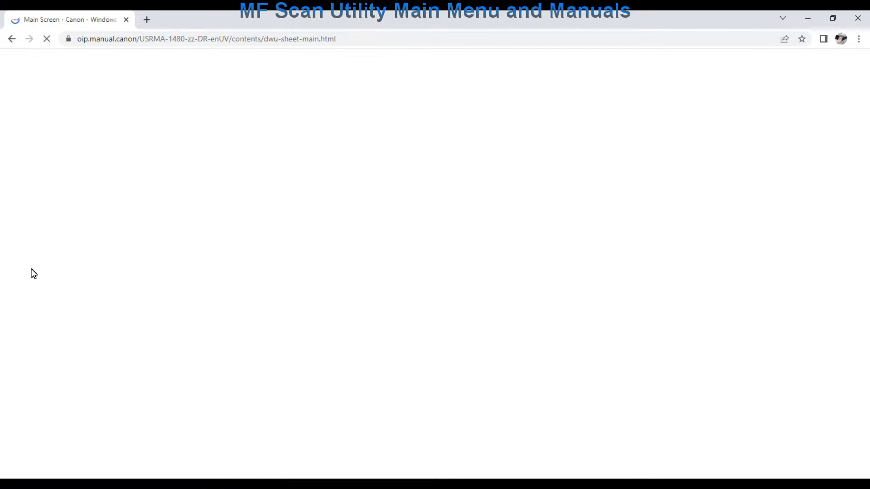
pyautogui.scroll(-1, 618, 262)
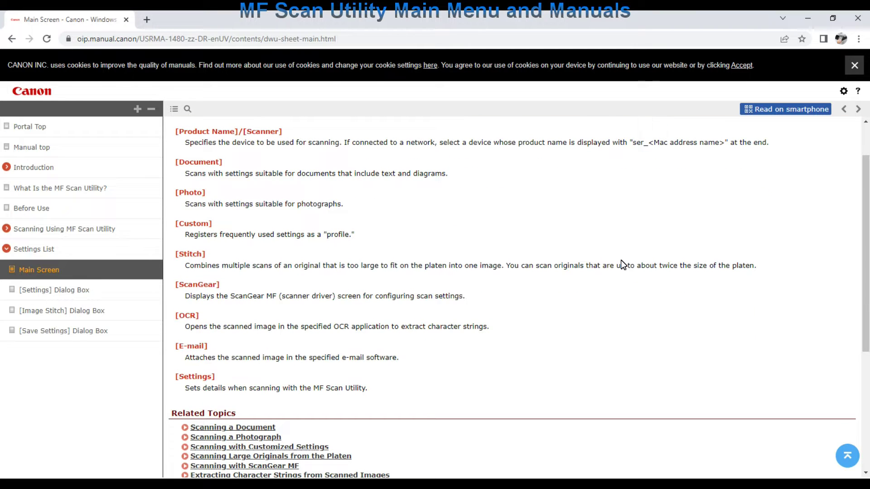
pyautogui.click(79, 295)
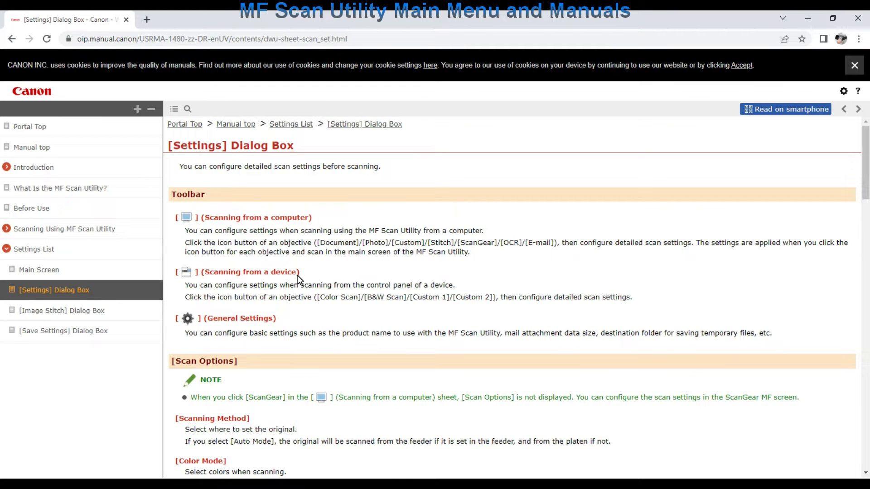
# - Go to Custom Scan settings, keeping Auto Mode, Color and 300 dpi
pyautogui.click(858, 19)
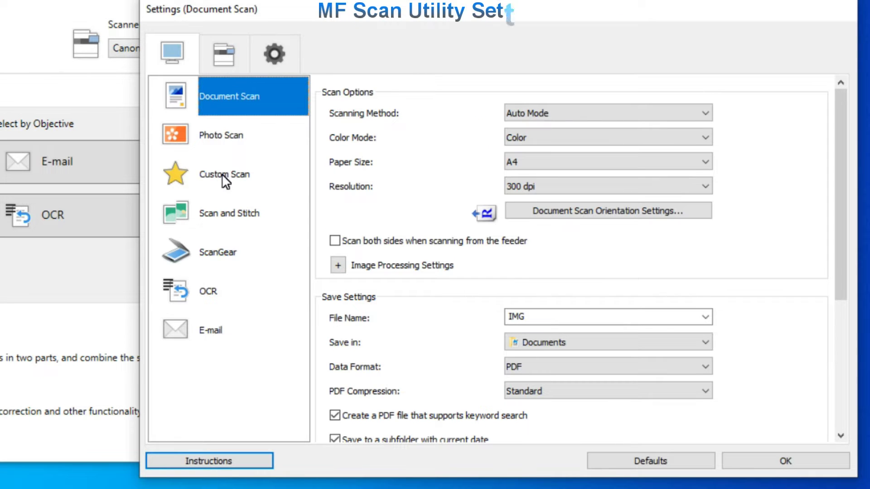
pyautogui.click(436, 185)
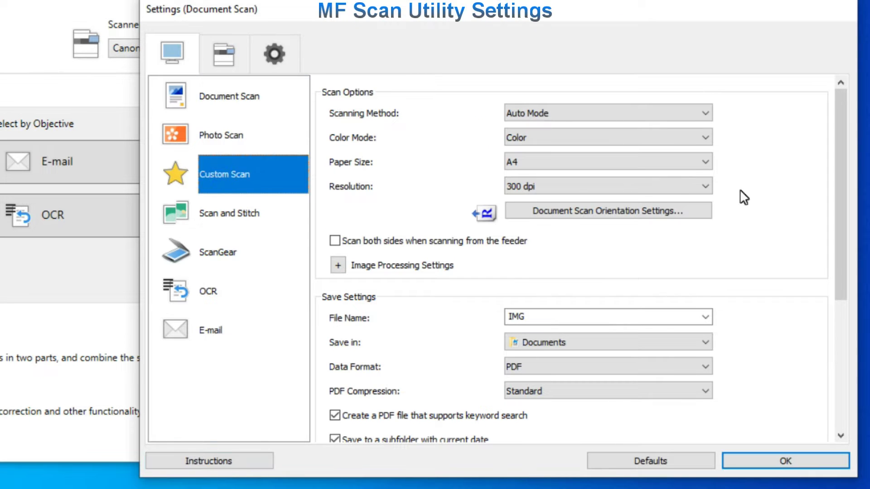
pyautogui.click(683, 113)
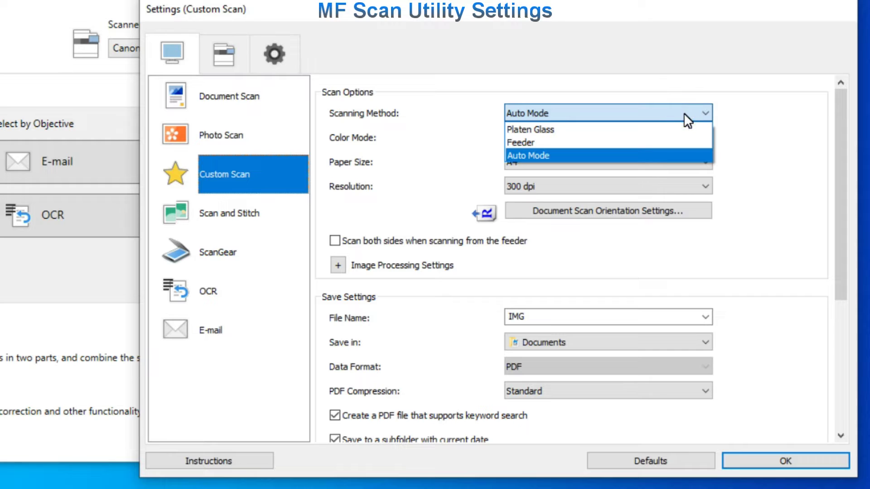
pyautogui.click(684, 113)
pyautogui.click(684, 138)
pyautogui.click(685, 139)
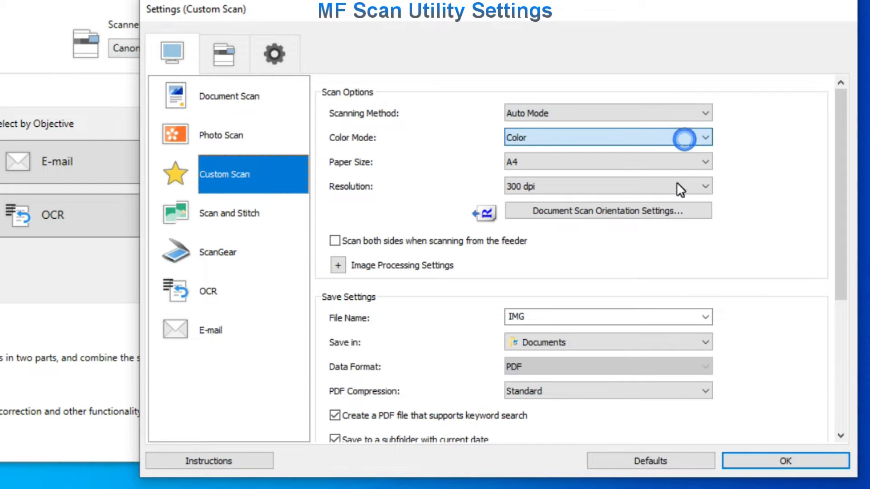
pyautogui.click(678, 187)
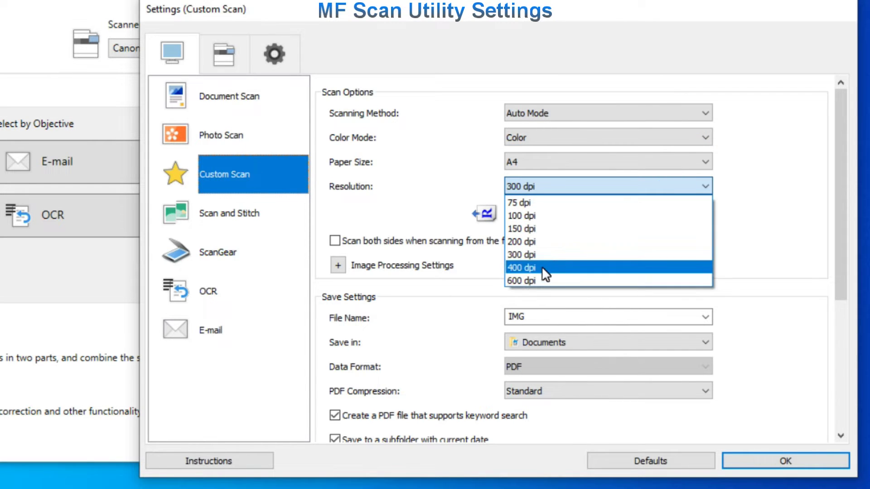
pyautogui.click(569, 185)
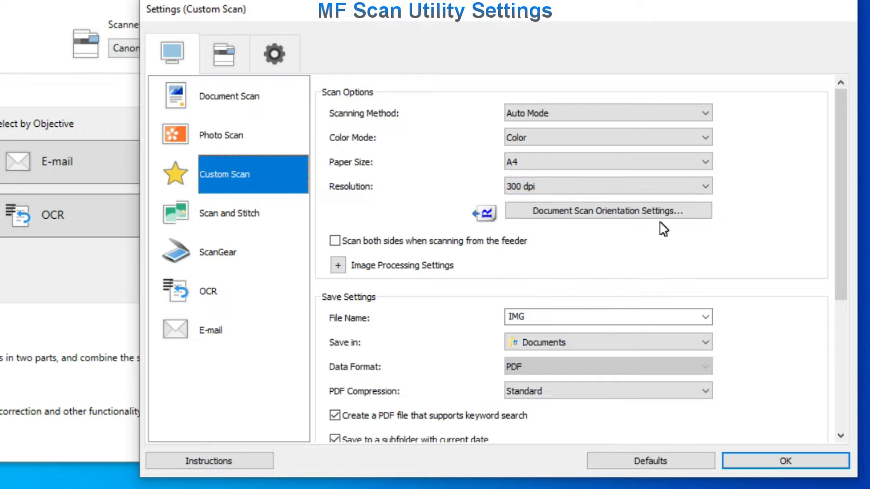
# - Enable two-sided feeder scanning and uncheck Correct black text in Image Processing Settings
pyautogui.click(334, 241)
pyautogui.click(338, 265)
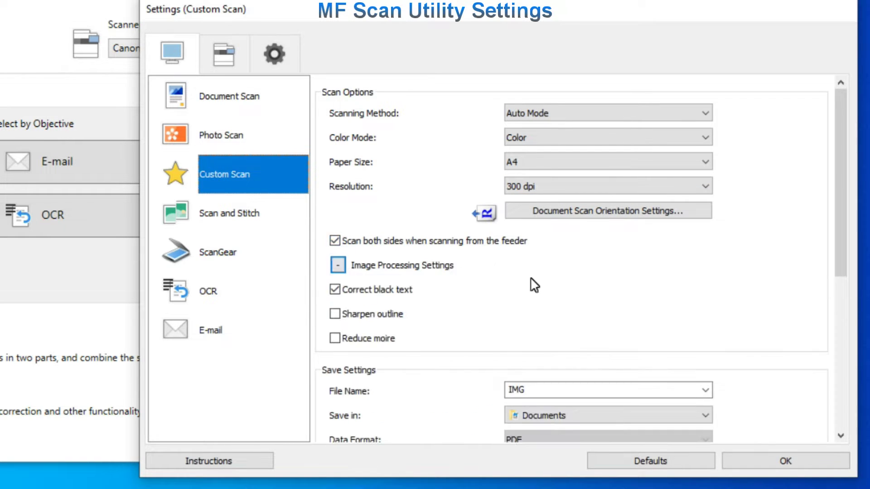
pyautogui.scroll(-4, 534, 285)
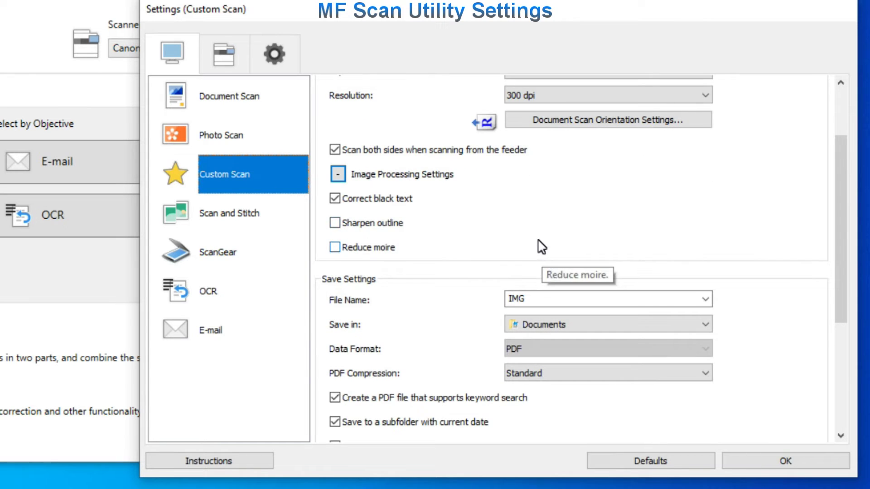
pyautogui.scroll(-1, 539, 245)
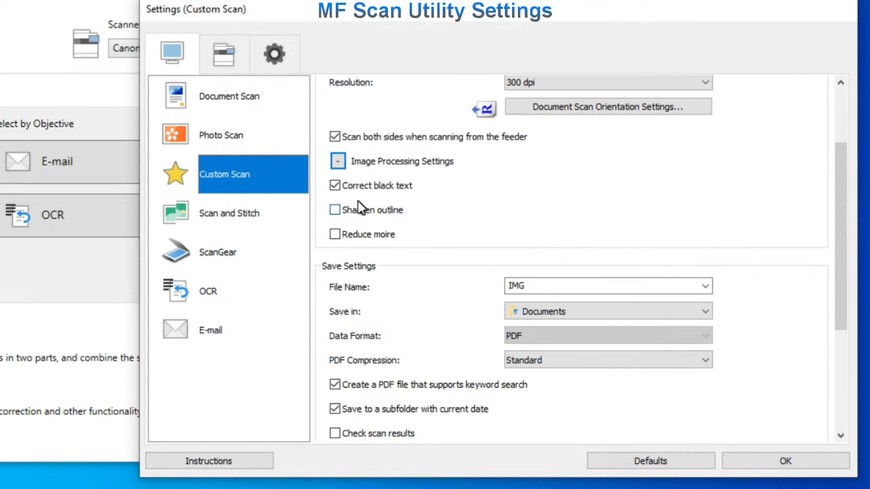
pyautogui.click(369, 190)
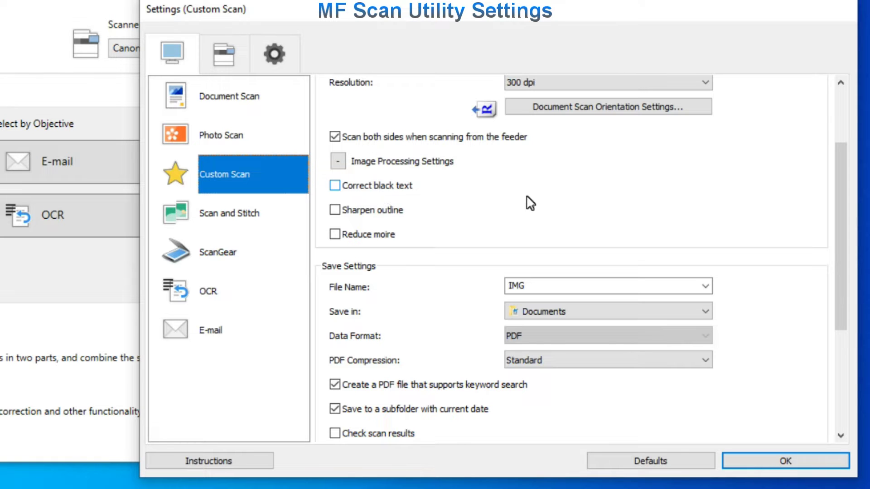
# - Try the after-scan options, keeping Adobe Acrobat DC / Reader DC as the target application
pyautogui.scroll(-3, 679, 202)
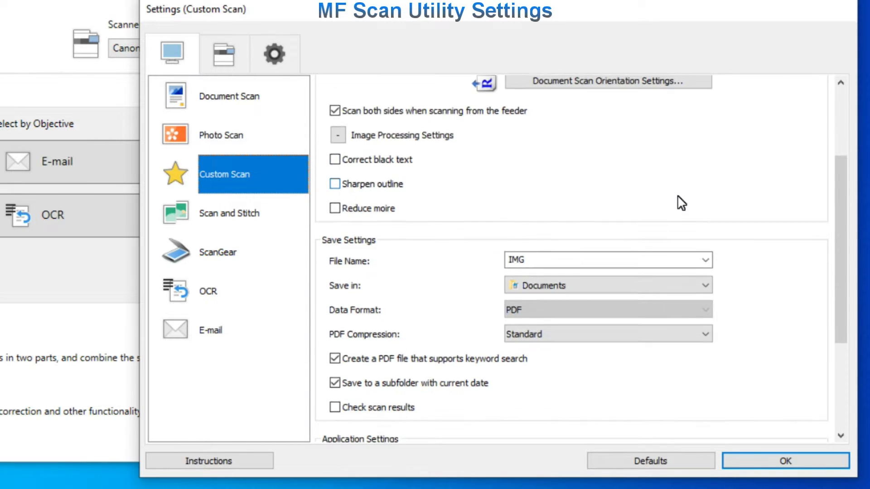
pyautogui.scroll(-5, 680, 198)
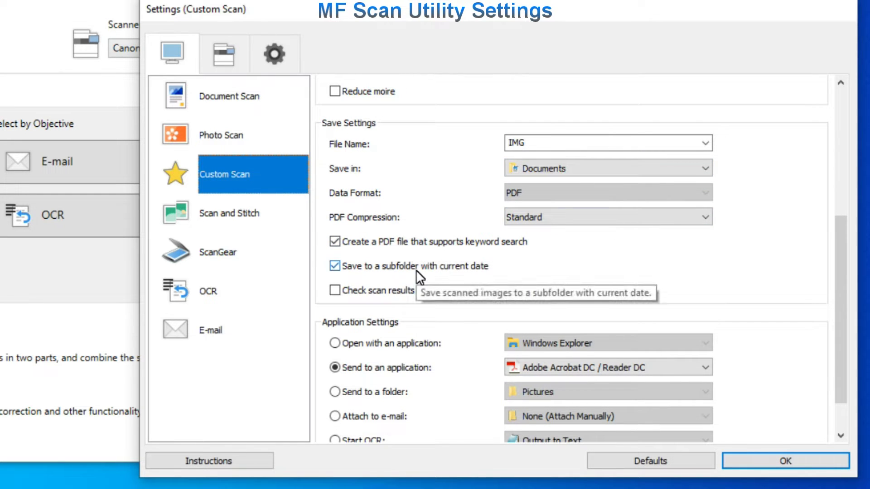
pyautogui.scroll(-3, 582, 282)
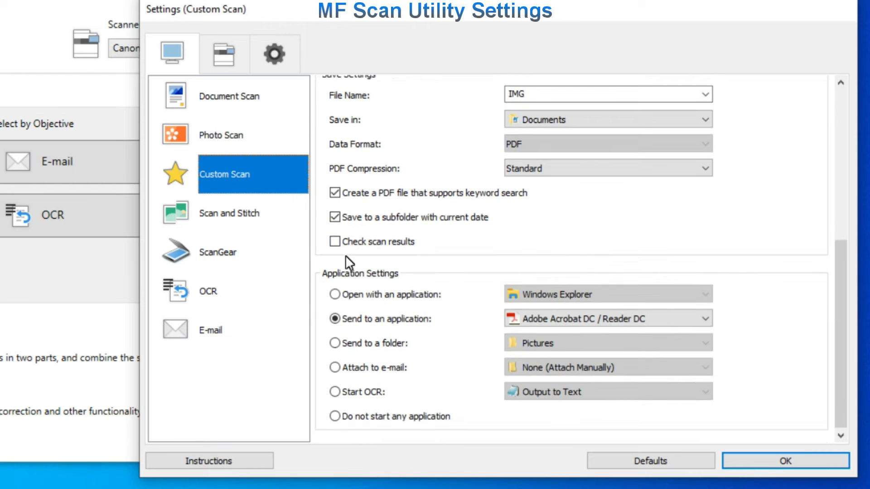
pyautogui.click(335, 295)
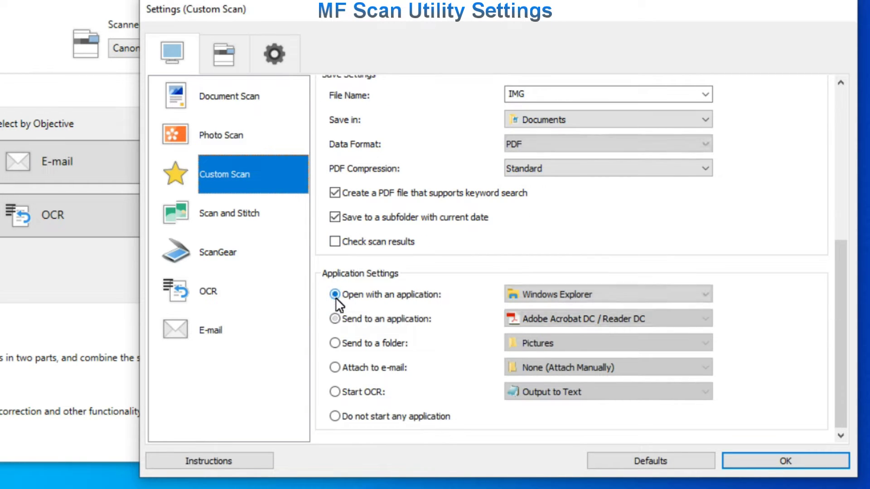
pyautogui.click(620, 299)
pyautogui.click(620, 297)
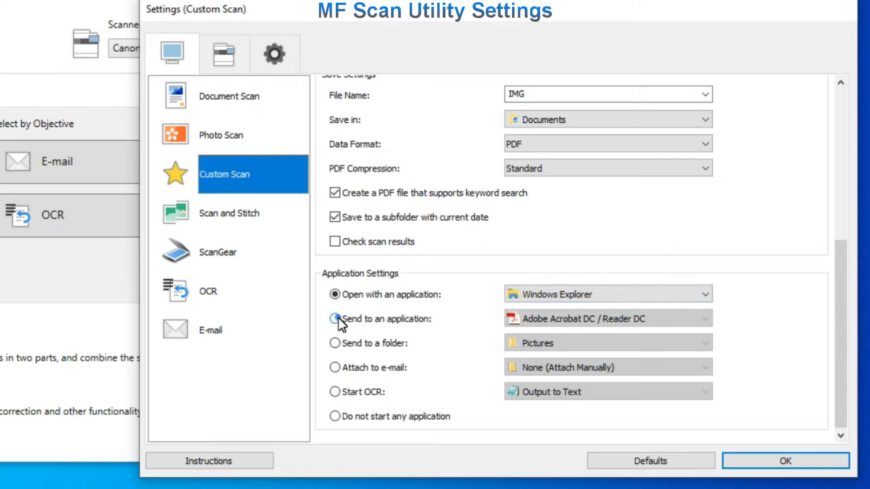
pyautogui.click(339, 319)
pyautogui.click(519, 322)
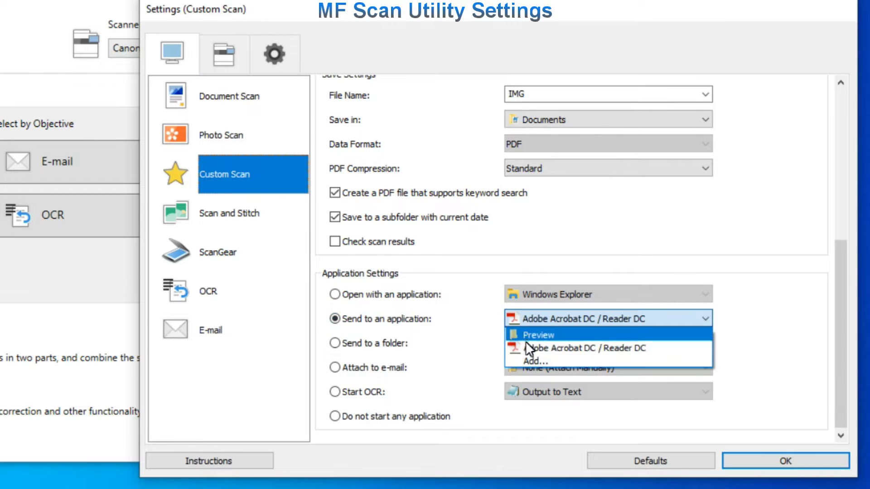
pyautogui.click(528, 320)
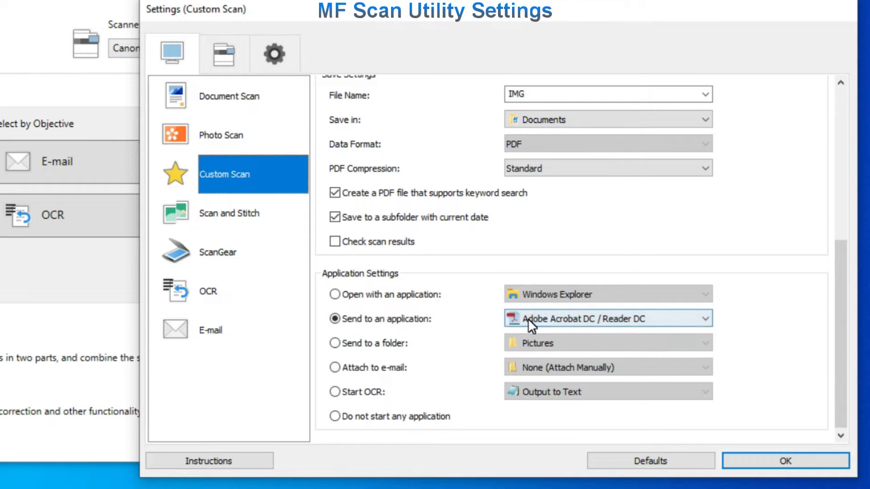
# - Send Custom Scan results to the OneDrive - Personal destination folder
pyautogui.click(394, 348)
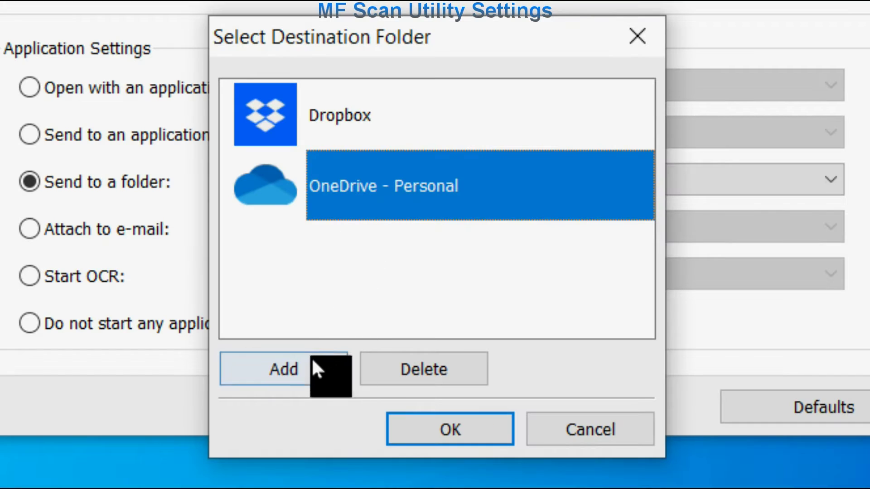
pyautogui.click(496, 317)
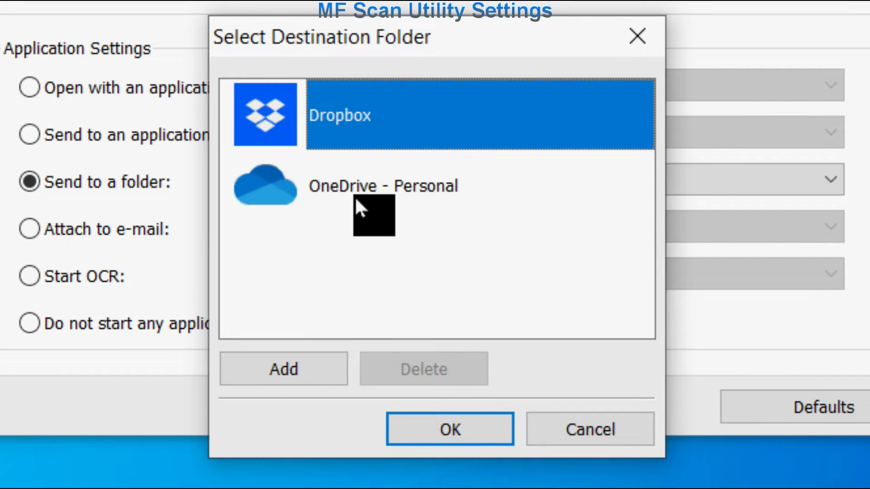
pyautogui.click(382, 184)
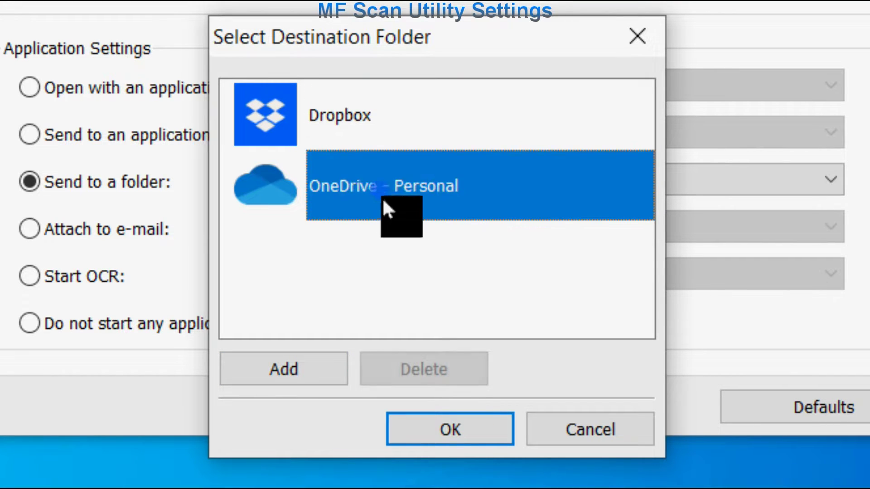
pyautogui.click(451, 429)
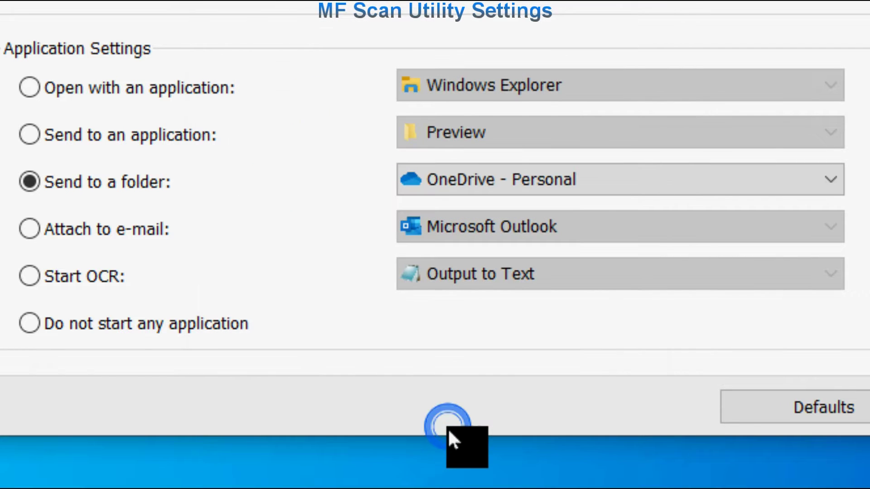
pyautogui.click(520, 181)
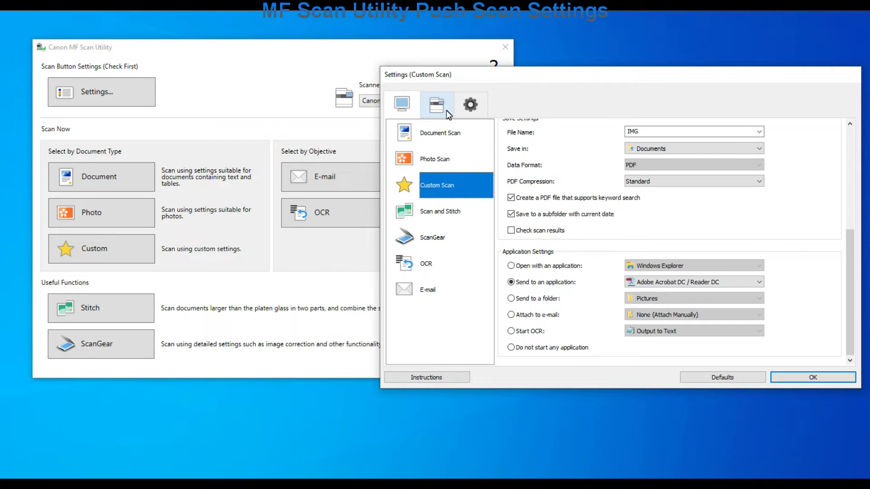
# - View the machine-started B&W Scan, Custom 1 and Custom 2 presets, sending Custom 2 scans to an application
pyautogui.click(447, 110)
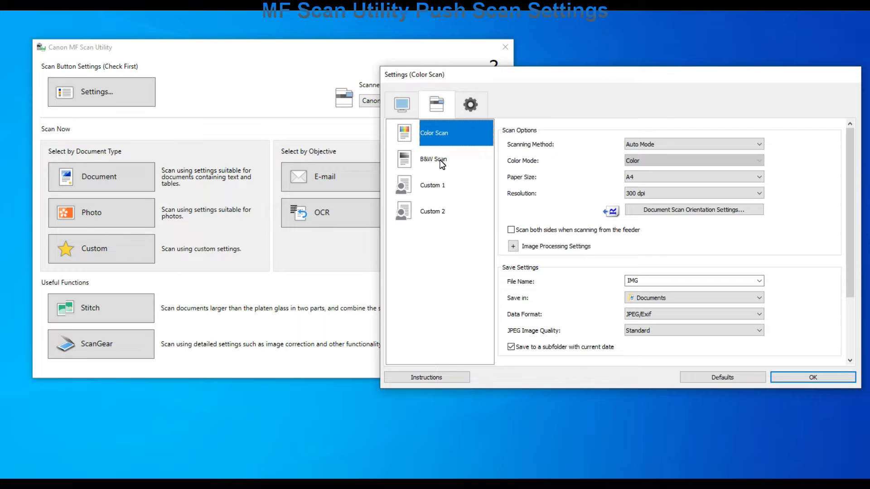
pyautogui.click(440, 161)
pyautogui.click(439, 187)
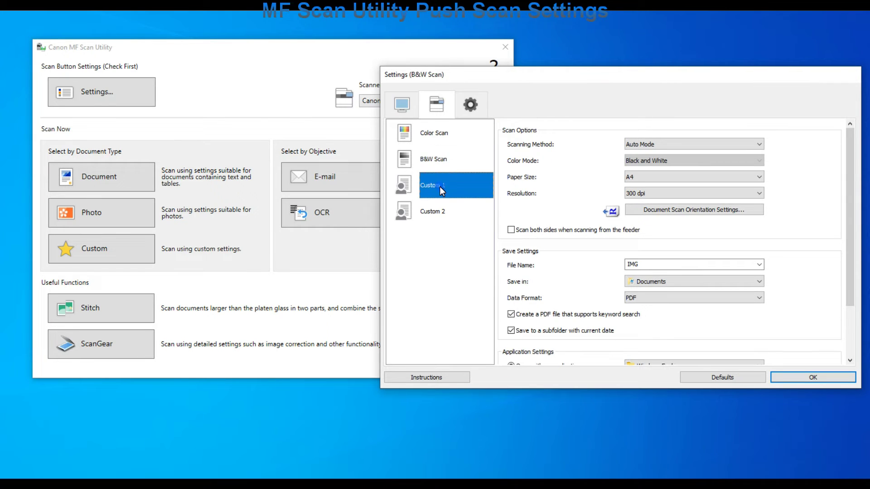
pyautogui.click(441, 215)
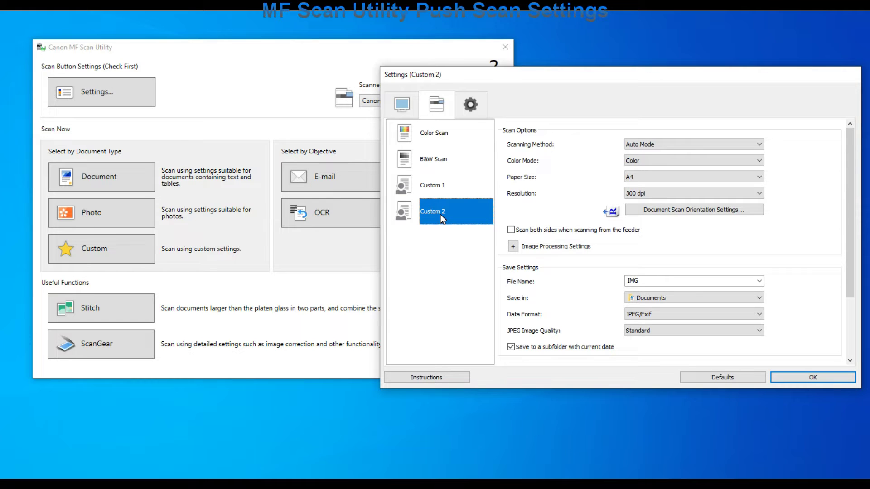
pyautogui.scroll(-2, 756, 218)
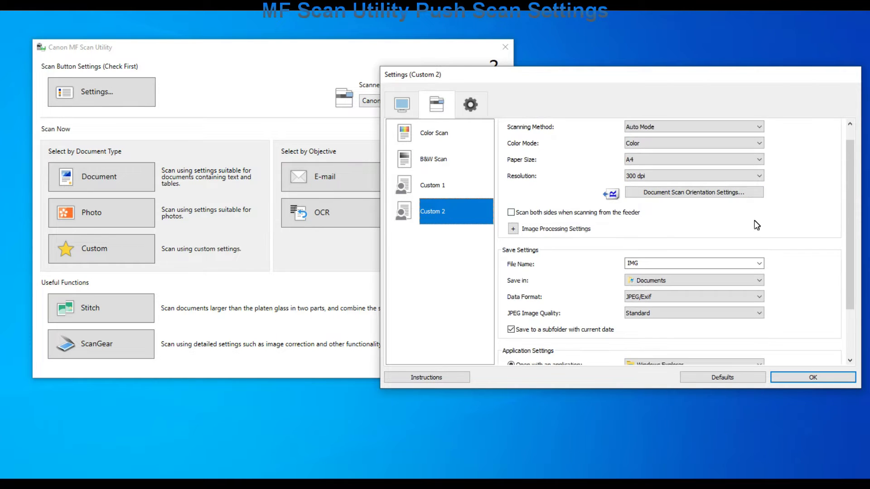
pyautogui.scroll(-1, 756, 216)
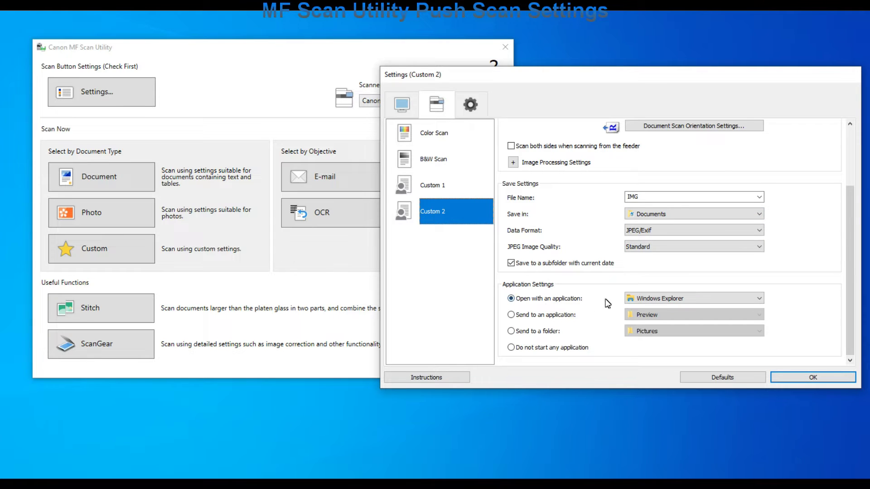
pyautogui.click(512, 315)
# - Send Custom 2 scans to Adobe Acrobat DC / Reader DC and rename file name IMG to scanfromMF
pyautogui.click(678, 319)
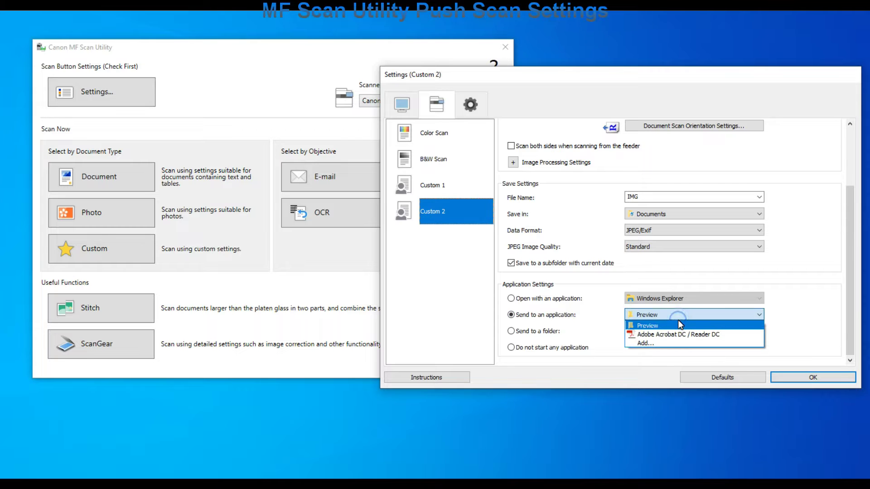
pyautogui.click(676, 336)
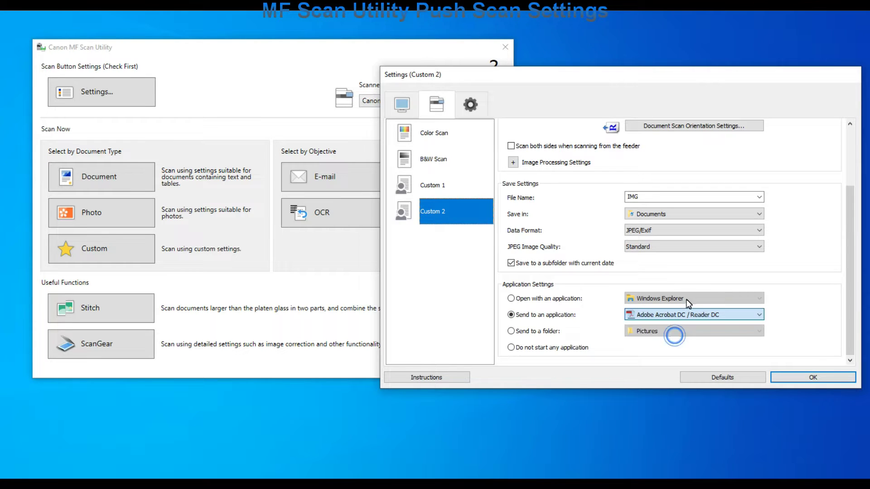
pyautogui.scroll(1, 690, 279)
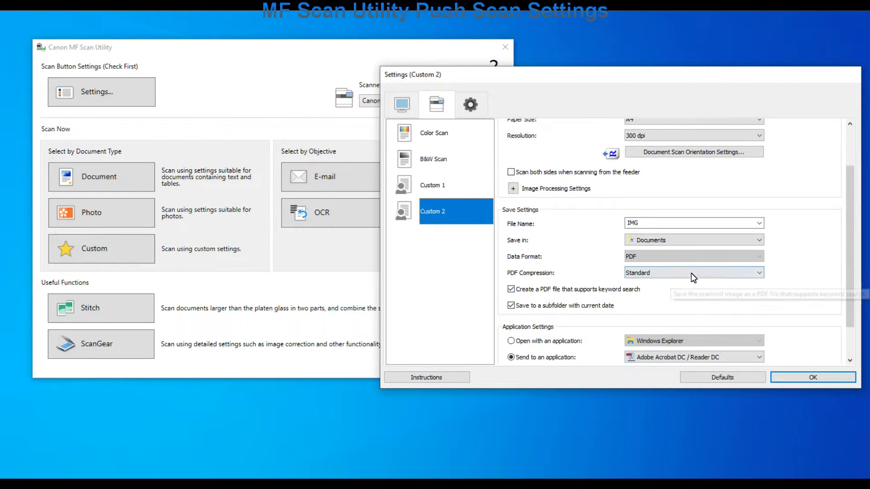
pyautogui.scroll(1, 693, 260)
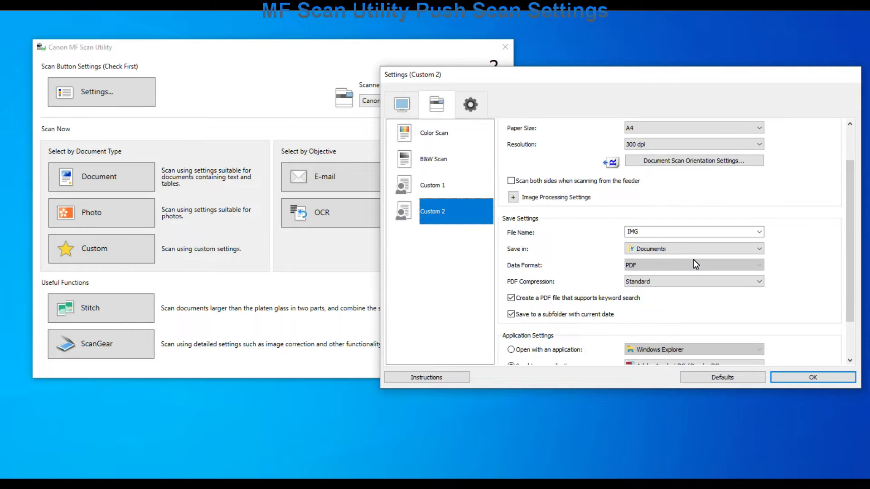
pyautogui.scroll(1, 693, 259)
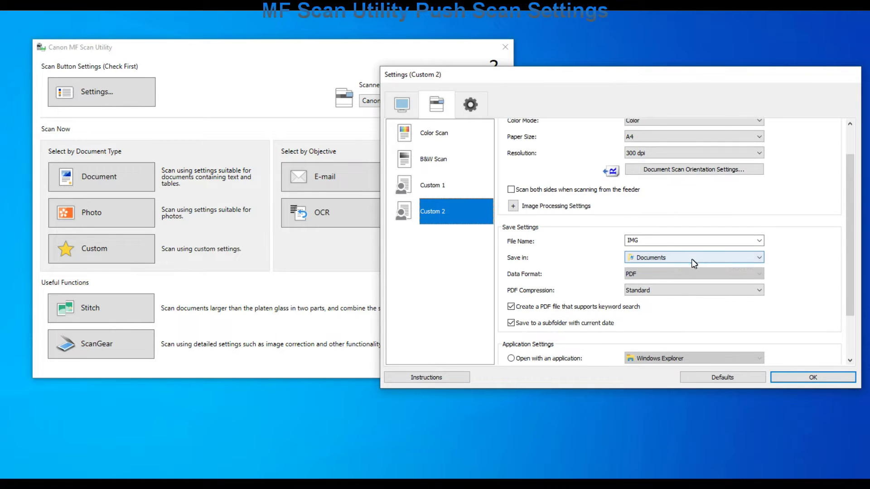
pyautogui.click(659, 240)
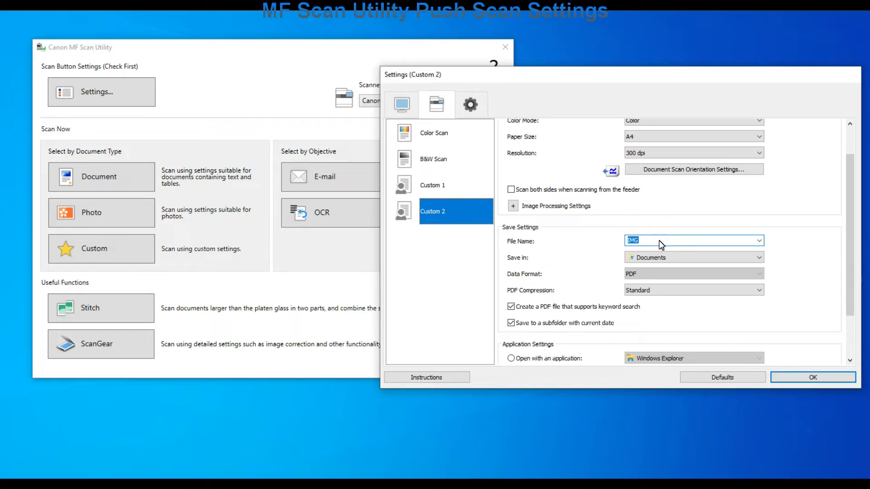
pyautogui.write('scanfromMF')
pyautogui.scroll(3, 680, 229)
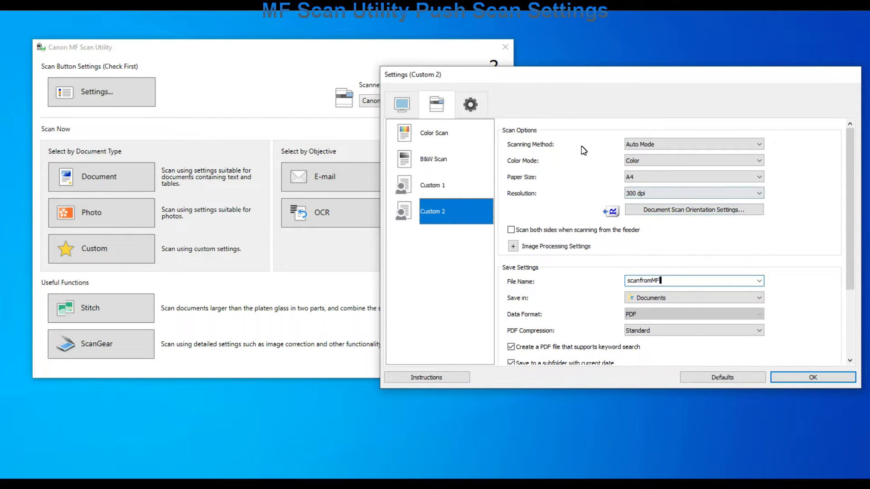
pyautogui.click(469, 105)
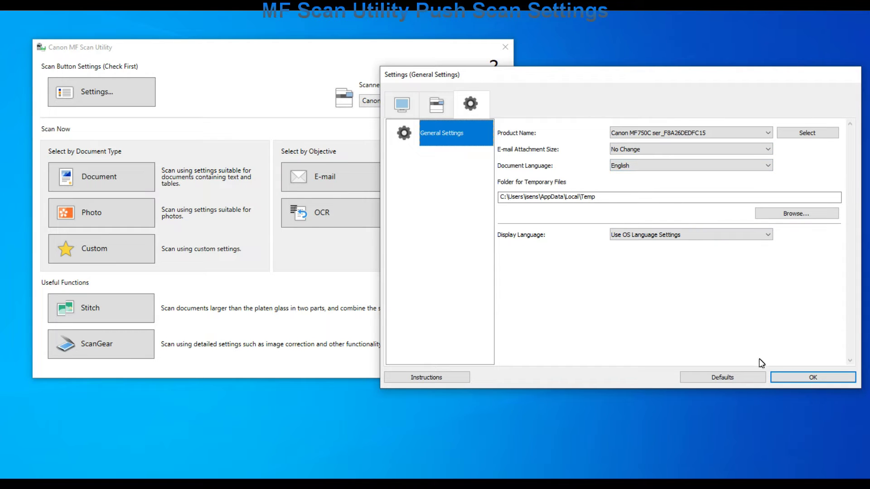
# - Save the General Settings and return to the MF750C scanner's main window
pyautogui.click(783, 381)
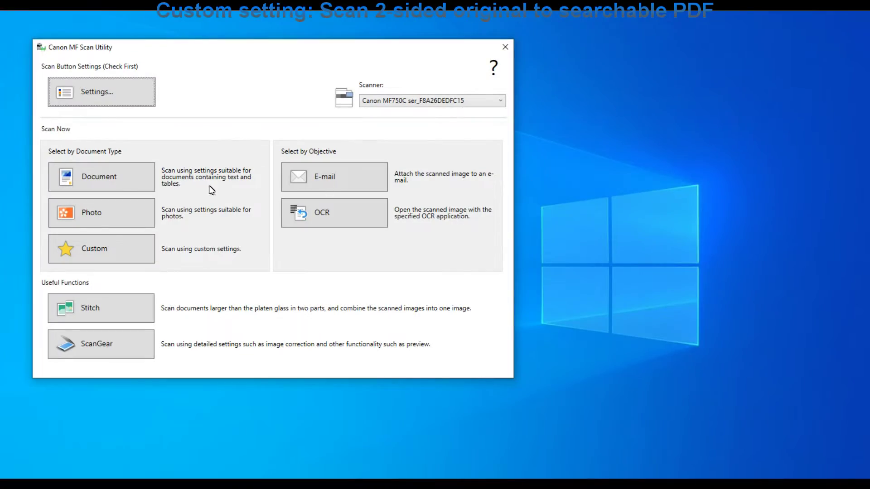
# - Run a Custom scan that opens the 4-page IMG_0001.pdf in Acrobat Reader
pyautogui.click(72, 252)
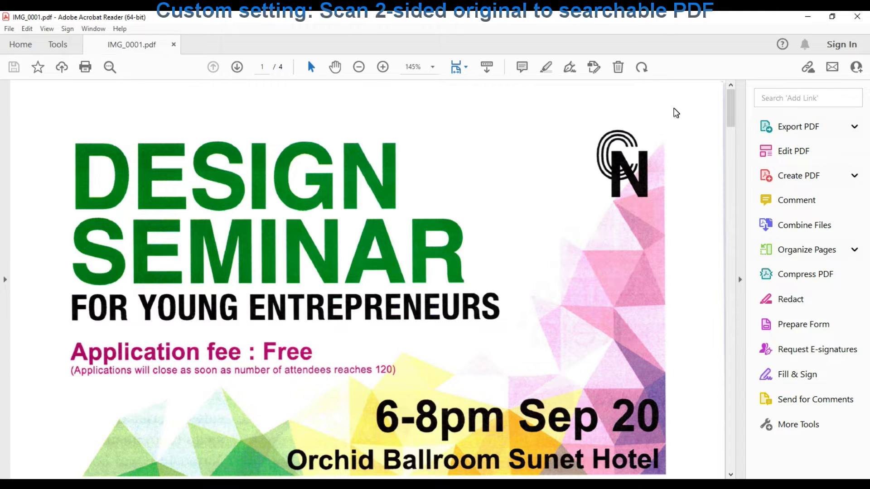
pyautogui.moveTo(734, 109); pyautogui.dragTo(731, 225)
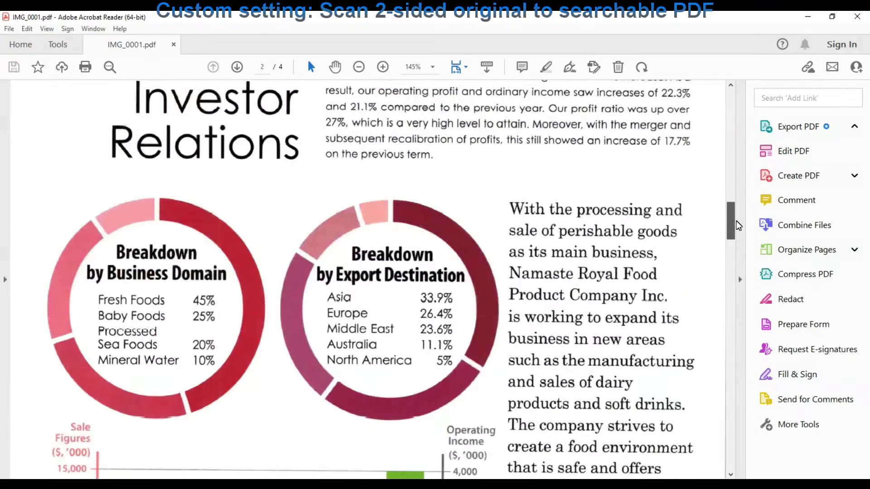
pyautogui.moveTo(572, 217); pyautogui.dragTo(664, 342)
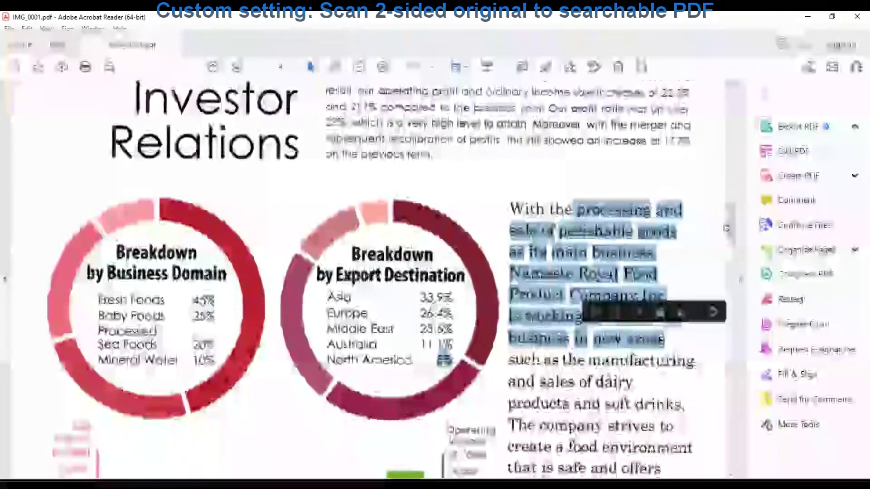
pyautogui.moveTo(731, 222); pyautogui.dragTo(736, 71)
pyautogui.scroll(-5, 363, 272)
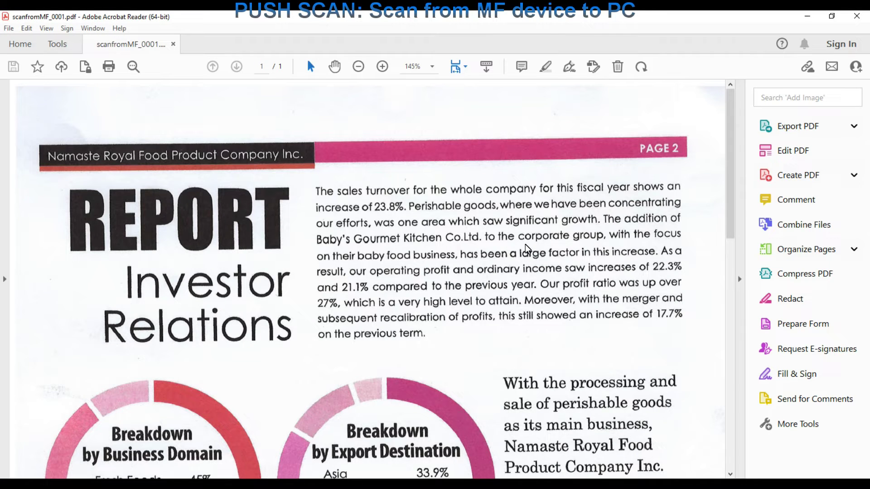
# - Select a paragraph in scanfromMF_0001.pdf to confirm its scanned text is selectable
pyautogui.moveTo(365, 190); pyautogui.dragTo(499, 294)
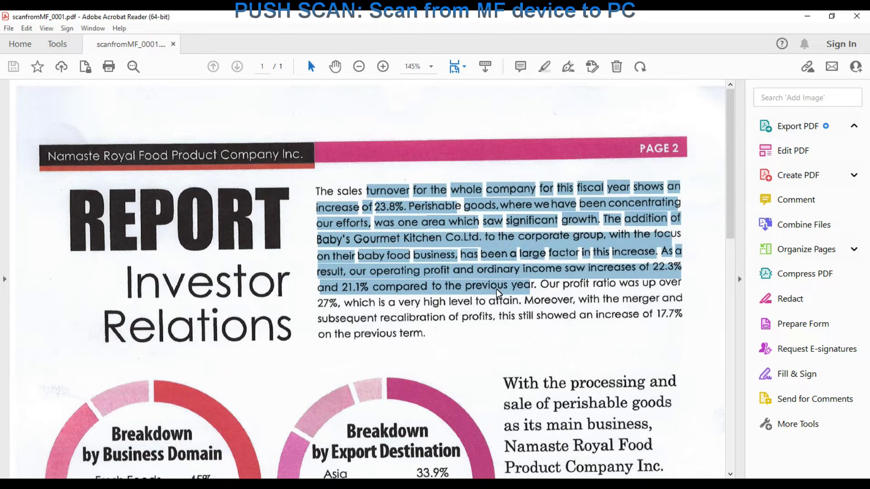
pyautogui.scroll(-15, 499, 299)
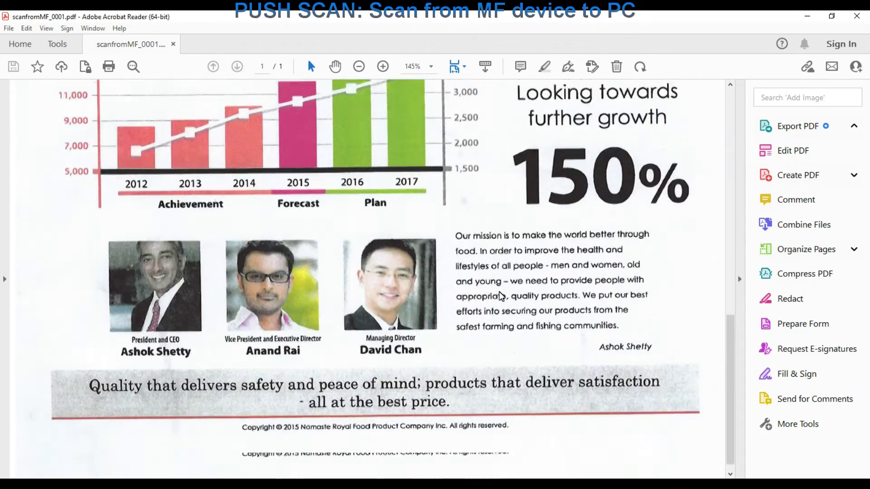
pyautogui.scroll(15, 500, 295)
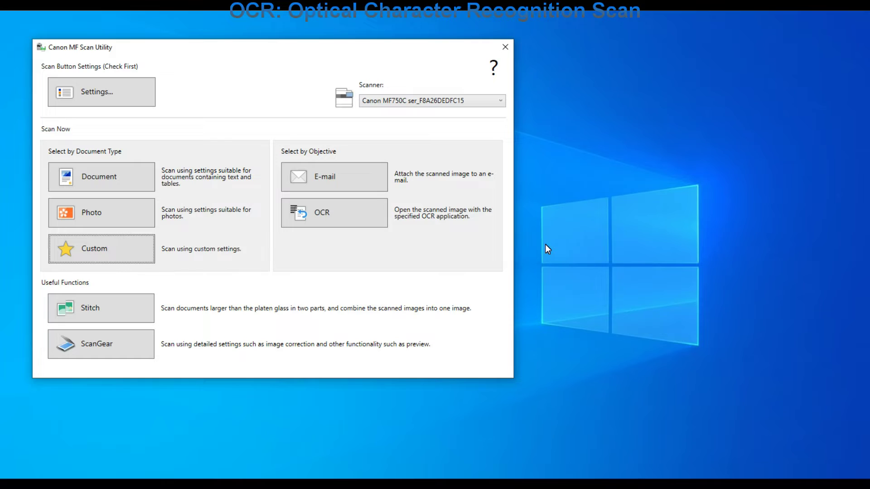
# - OCR-scan the report page and read through the recognised IMG_0002 text in Notepad
pyautogui.click(354, 217)
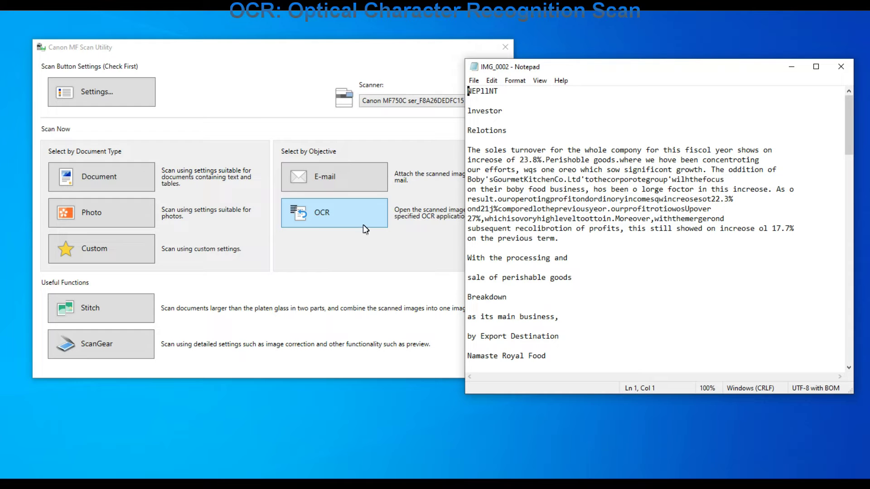
pyautogui.scroll(-6, 550, 220)
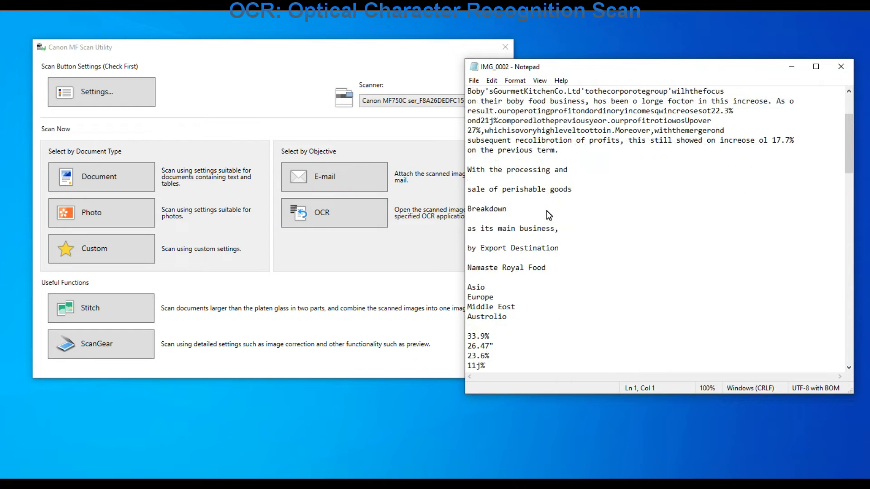
pyautogui.scroll(-12, 547, 210)
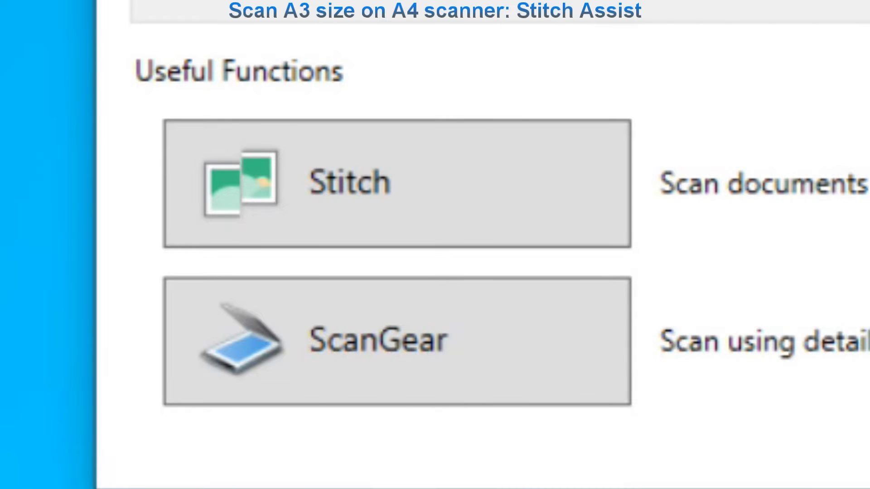
pyautogui.click(393, 199)
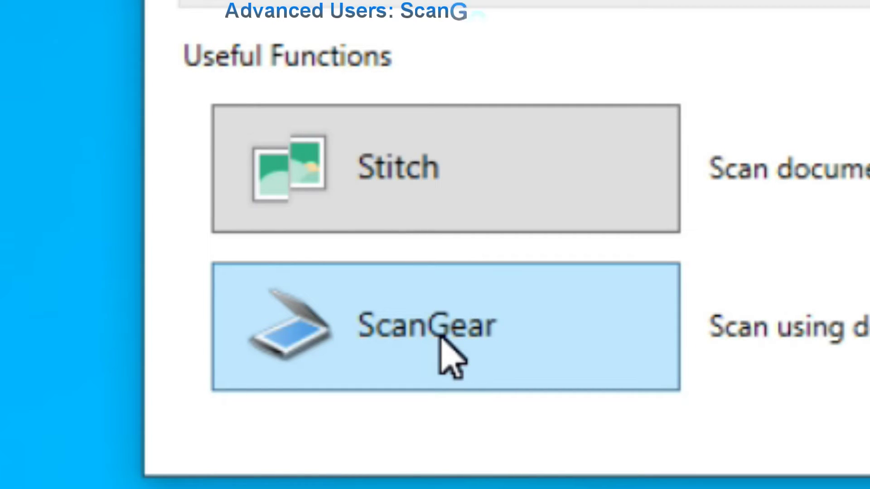
# - Launch ScanGear MF, preview the Investor Relations report page, and switch to Advanced Mode
pyautogui.click(441, 339)
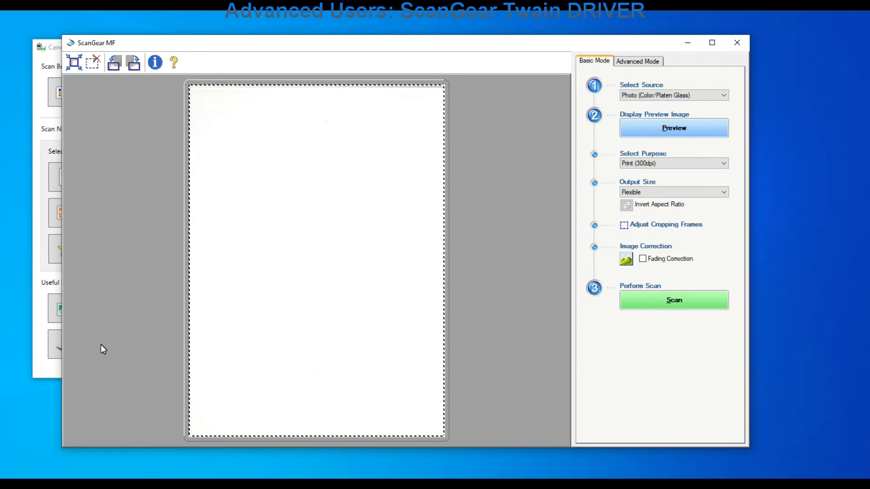
pyautogui.click(667, 130)
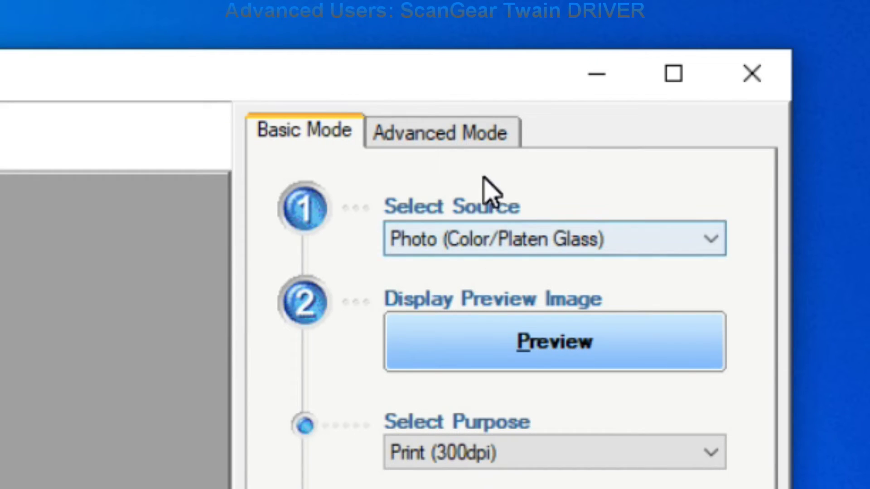
pyautogui.click(457, 141)
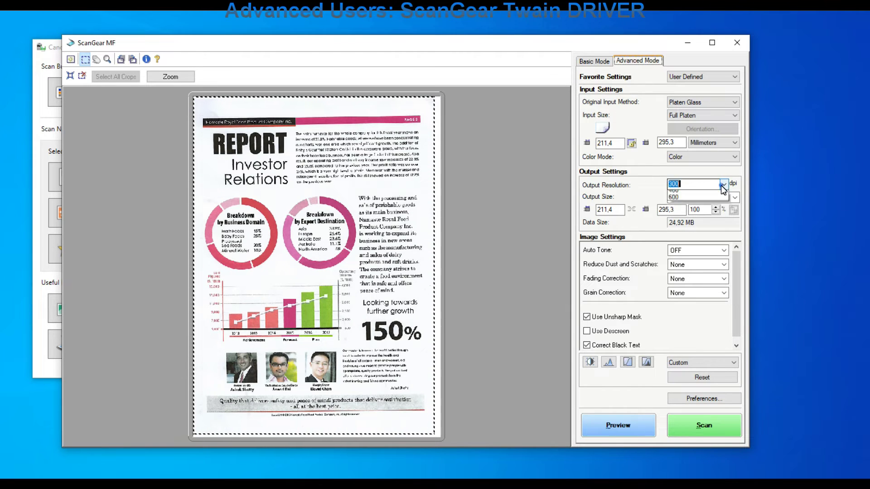
# - Try 600 and 2400 dpi output resolution, then settle on 300 dpi (24.92 MB)
pyautogui.click(689, 244)
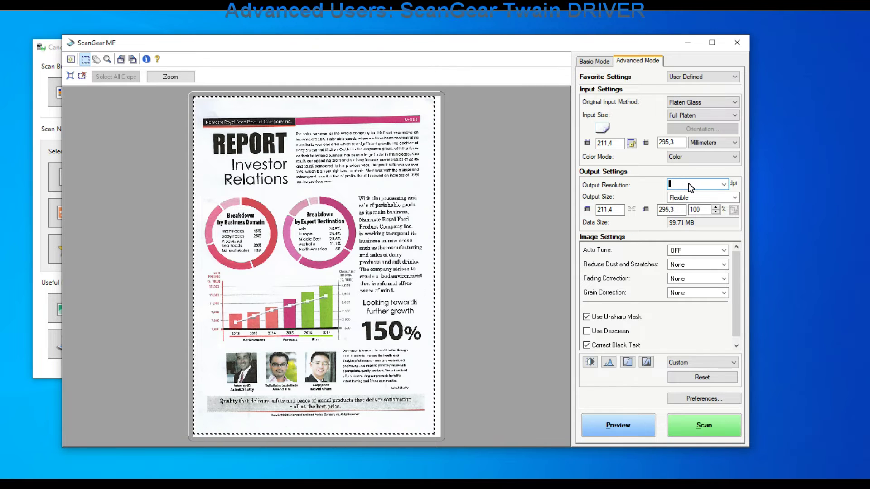
pyautogui.write('2400')
pyautogui.press('Tab')
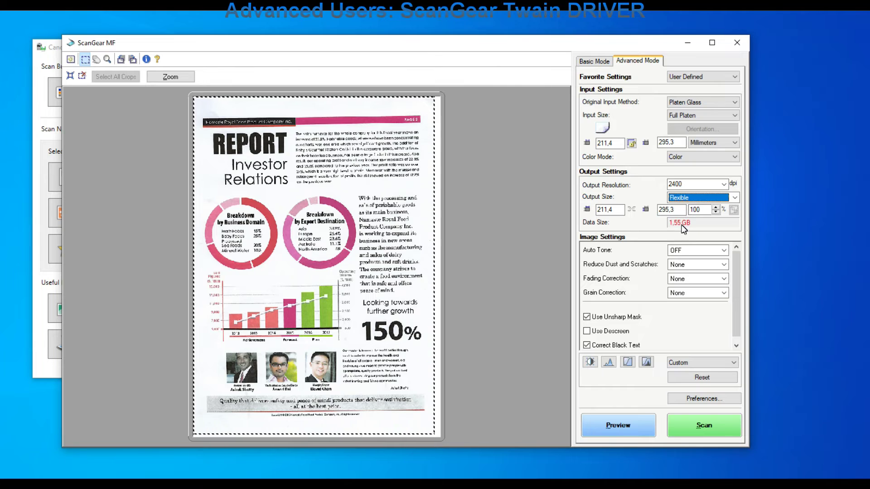
pyautogui.click(724, 184)
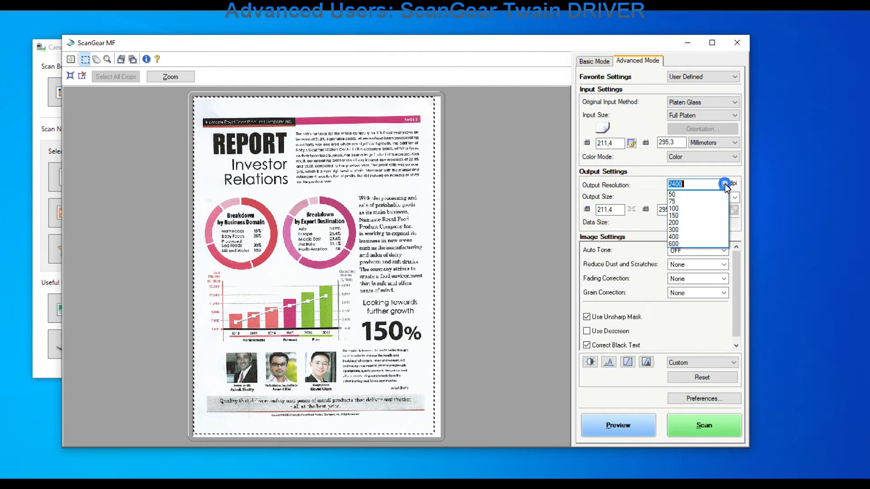
pyautogui.click(680, 230)
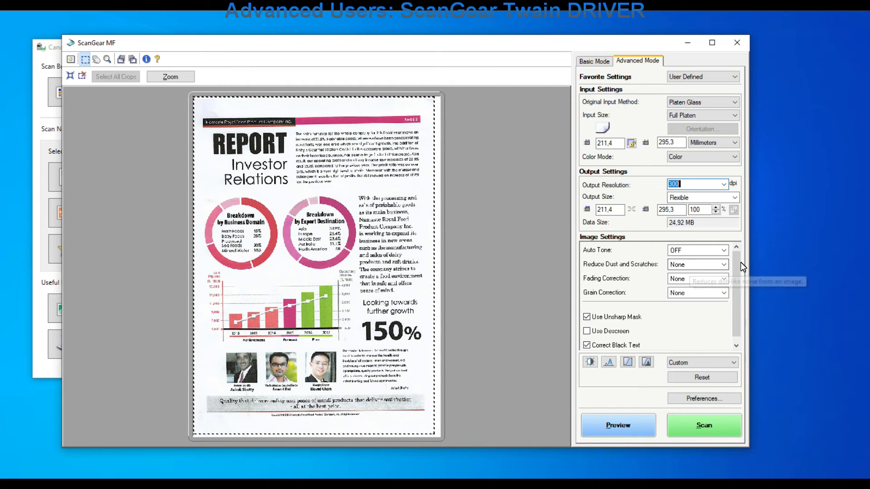
pyautogui.moveTo(738, 262); pyautogui.dragTo(738, 276)
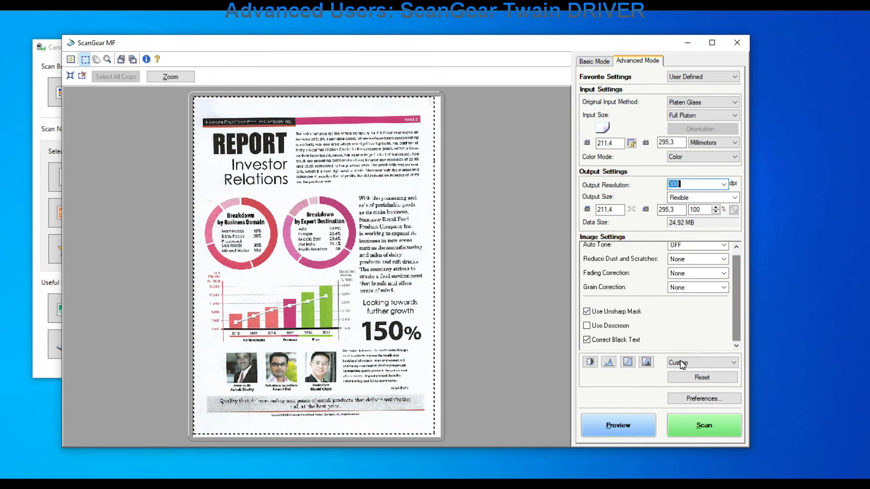
# - Check the brightness/contrast adjustment and view the preview's Green channel histogram
pyautogui.click(590, 362)
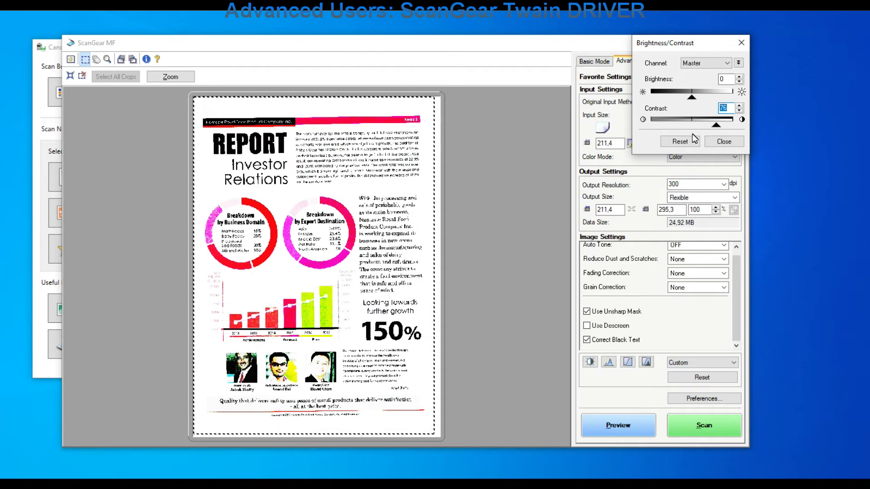
pyautogui.click(711, 141)
pyautogui.click(605, 362)
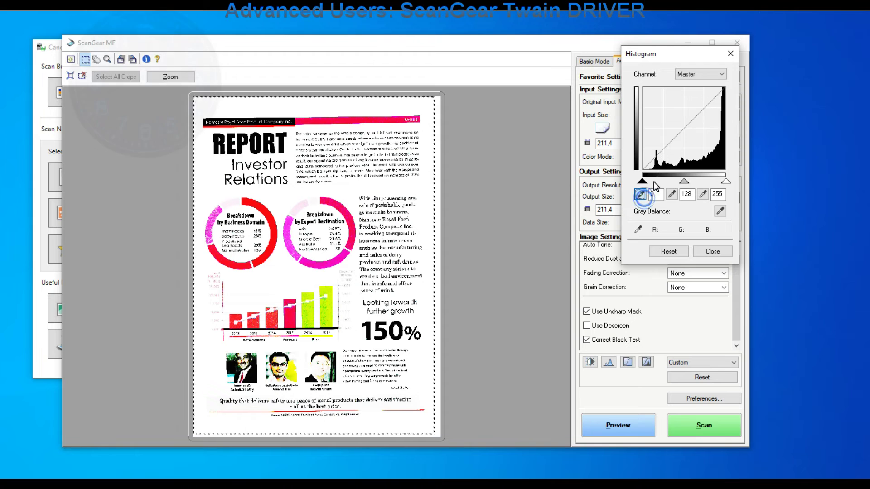
pyautogui.click(701, 74)
pyautogui.click(695, 96)
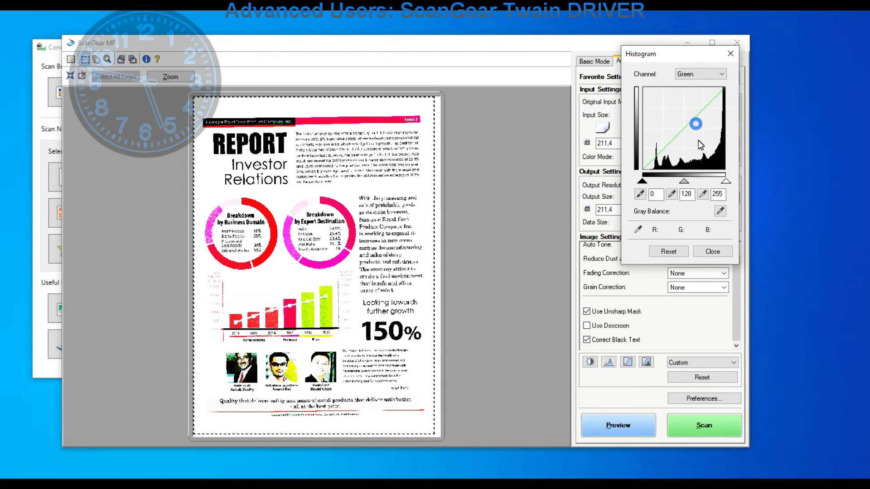
pyautogui.click(712, 251)
# - Apply the Invert Negative/Positive tone curve after trying Underexposure
pyautogui.click(627, 362)
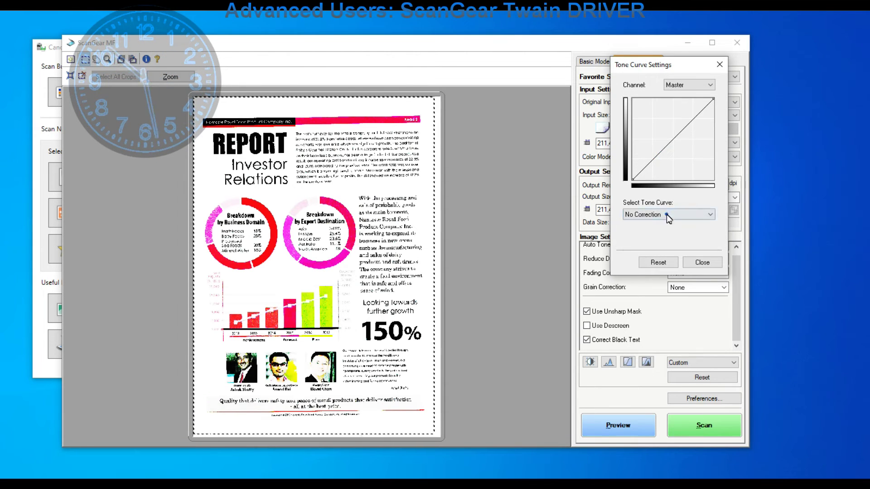
pyautogui.click(667, 215)
pyautogui.click(652, 237)
pyautogui.click(700, 214)
pyautogui.click(661, 253)
pyautogui.click(702, 262)
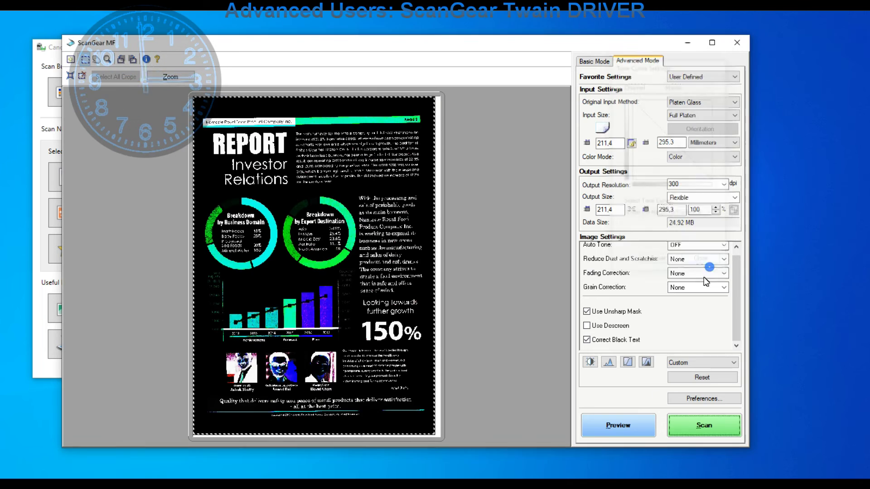
# - Inspect the Red channel in Final Review and keep the Custom tone setting
pyautogui.click(646, 363)
pyautogui.click(678, 95)
pyautogui.click(673, 108)
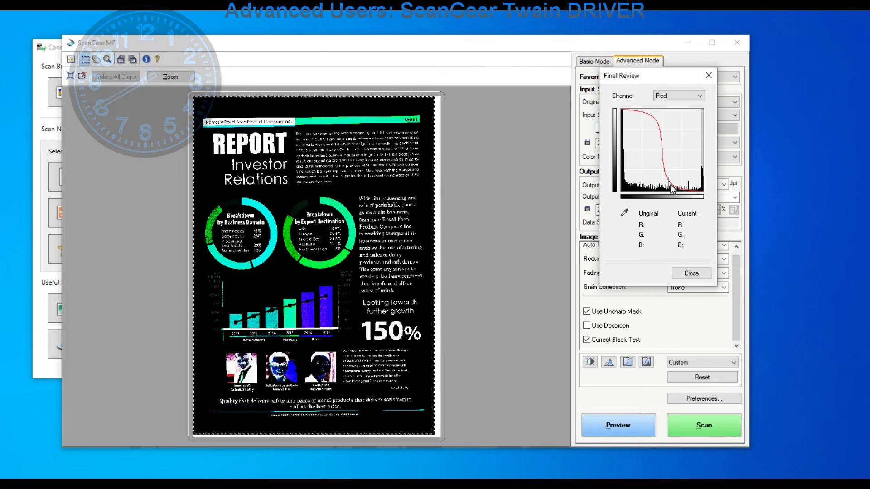
pyautogui.click(690, 273)
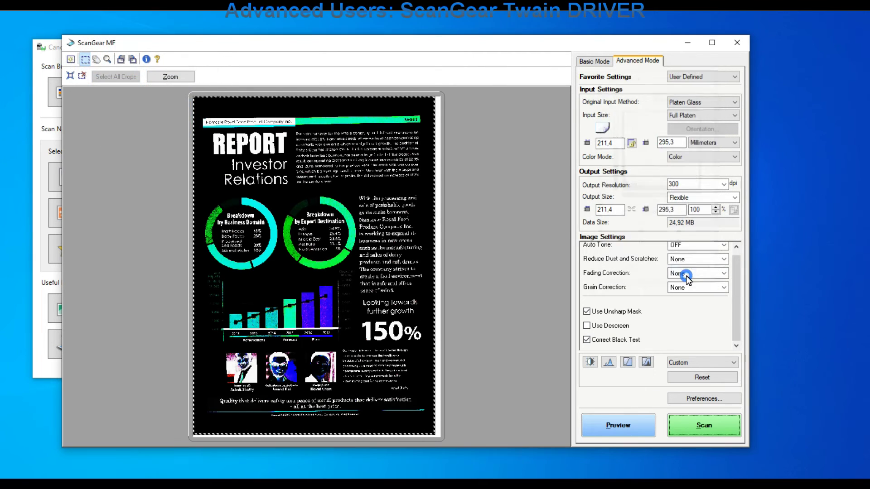
pyautogui.click(697, 363)
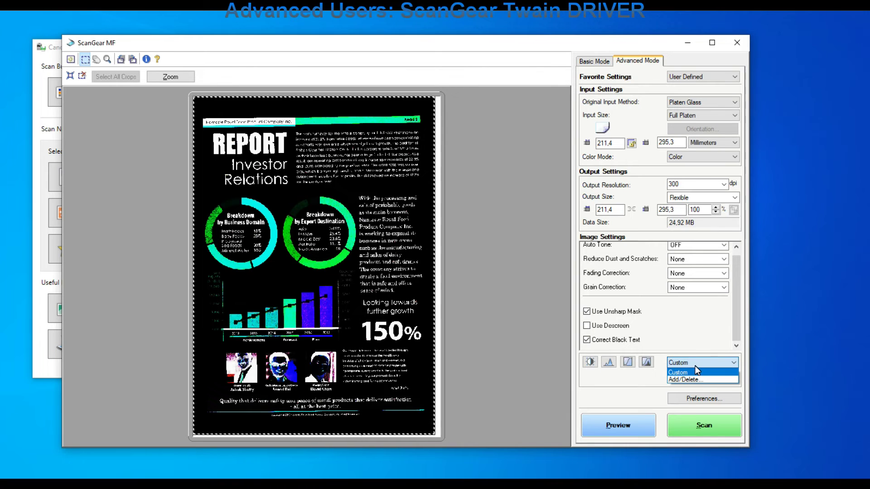
pyautogui.click(695, 368)
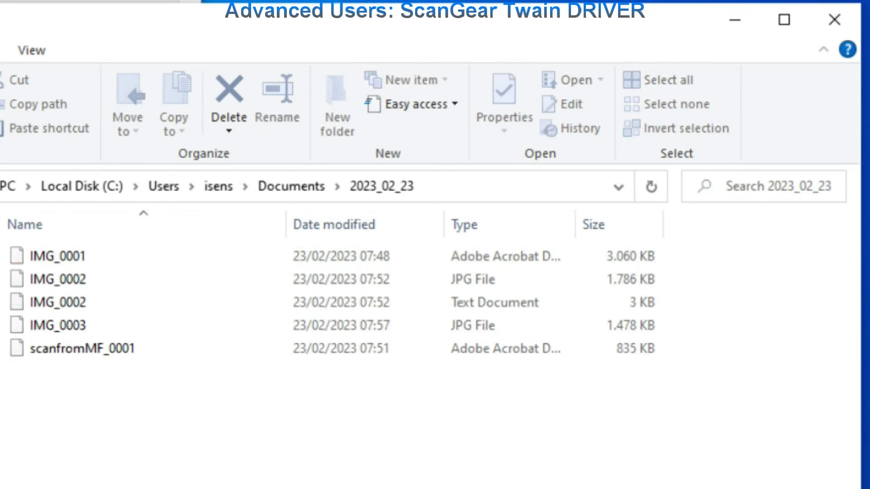
# - Open the new IMG_0003 scan from the 2023_02_23 folder in Photos
pyautogui.click(513, 290)
pyautogui.doubleClick(74, 332)
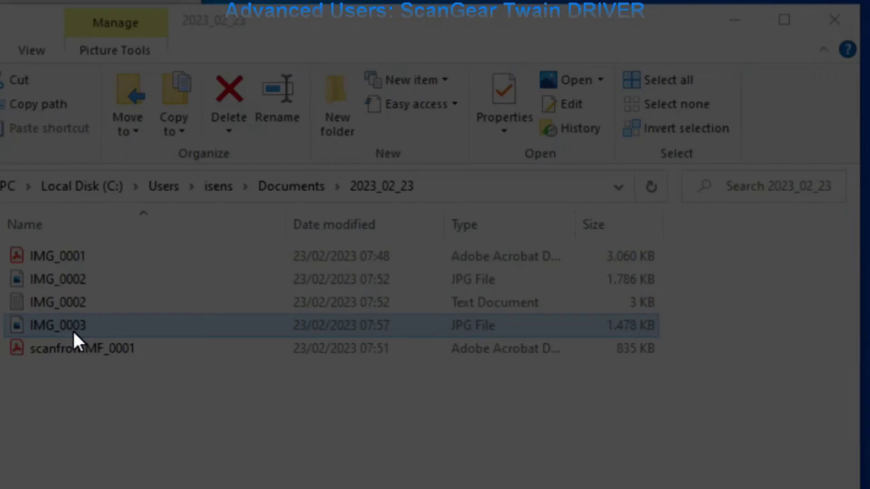